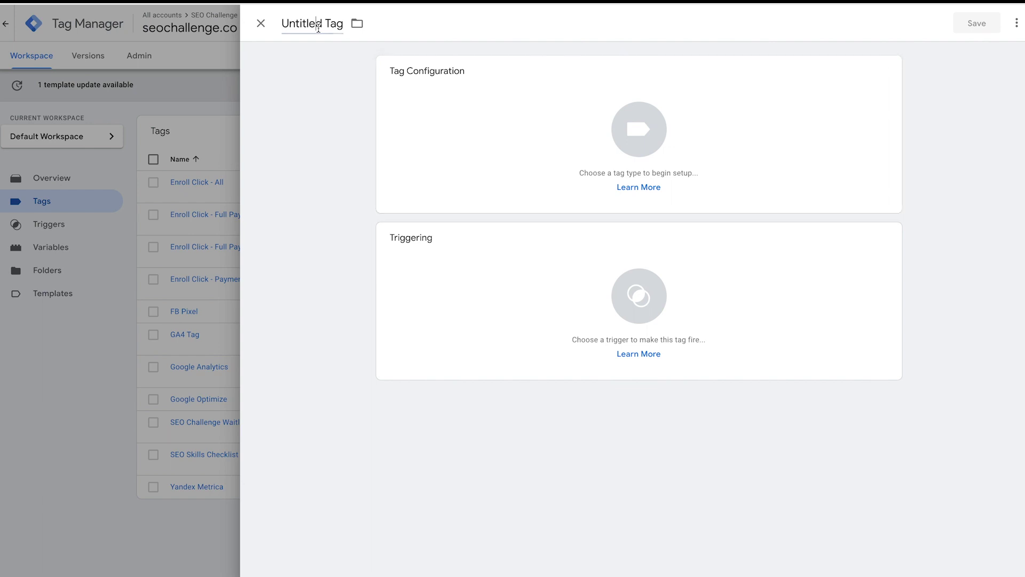
# - Rename the untitled tag to 'SEO Skills - GA4 Event' and bring up the tag type chooser
pyautogui.click(319, 26)
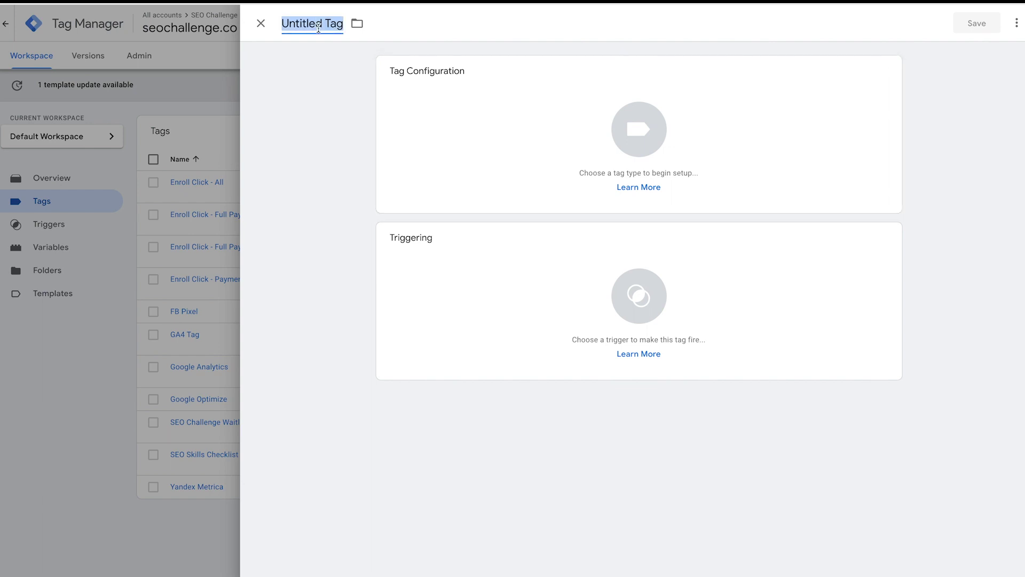
pyautogui.write('SEO Skills')
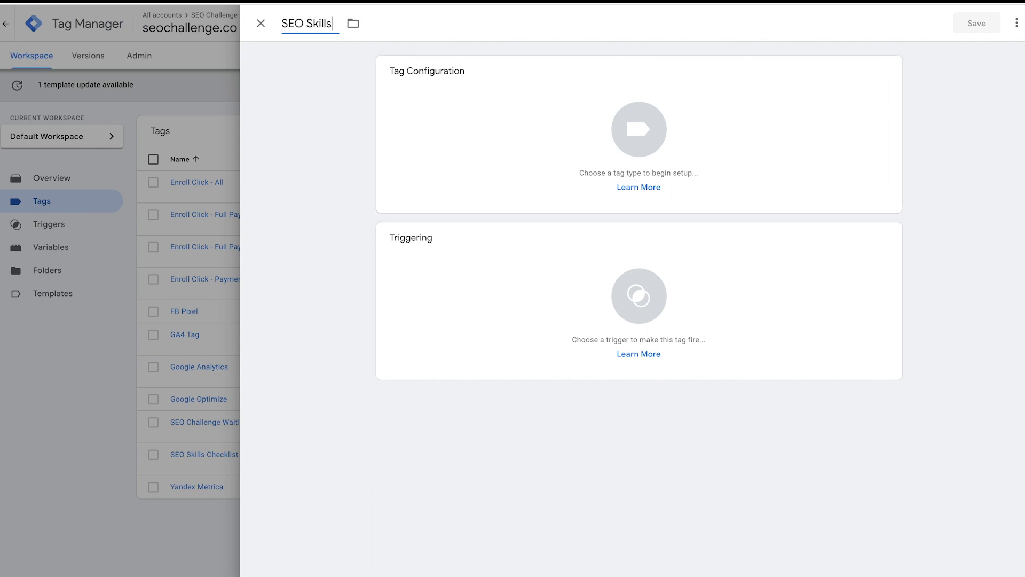
pyautogui.write(' - GA4 Event')
pyautogui.click(641, 129)
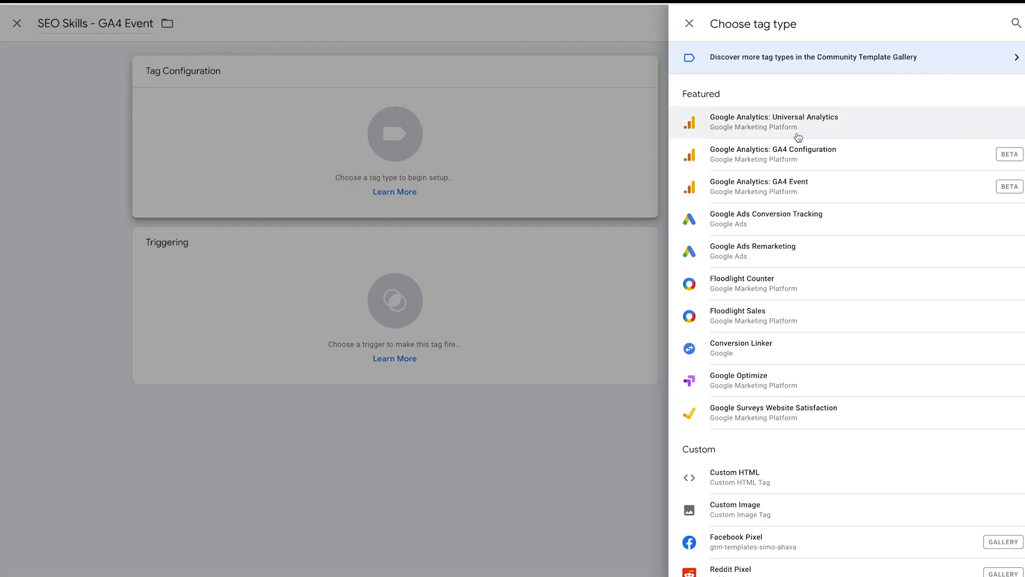
# - Make the tag a Google Analytics: GA4 Event linked to the GA4 Tag configuration
pyautogui.click(797, 188)
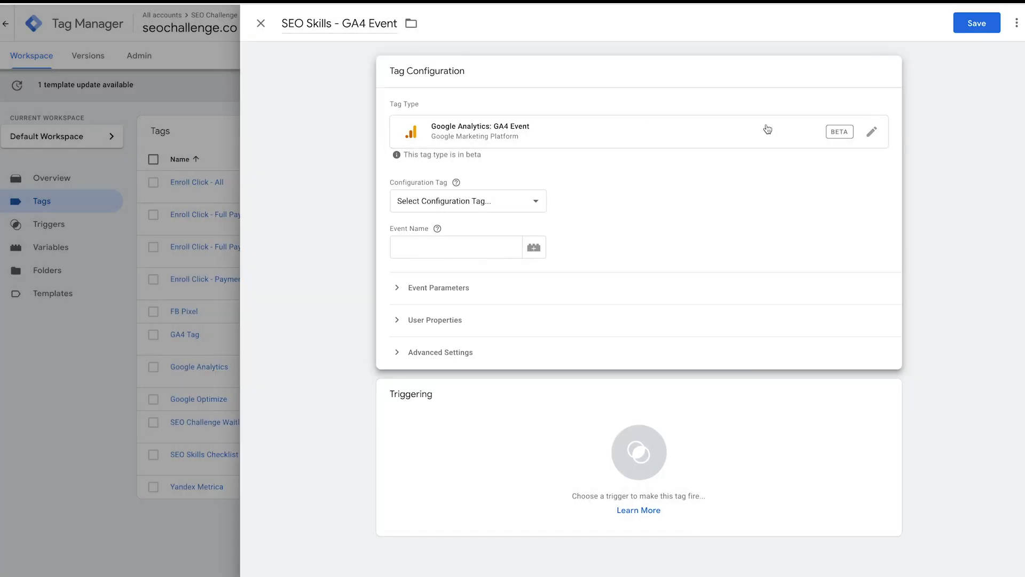
pyautogui.click(534, 203)
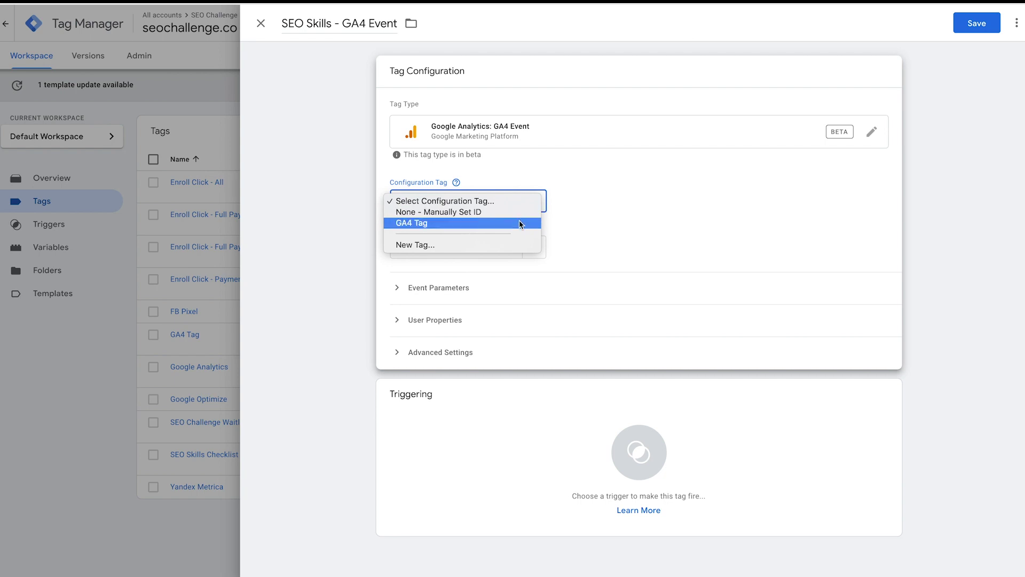
pyautogui.click(520, 221)
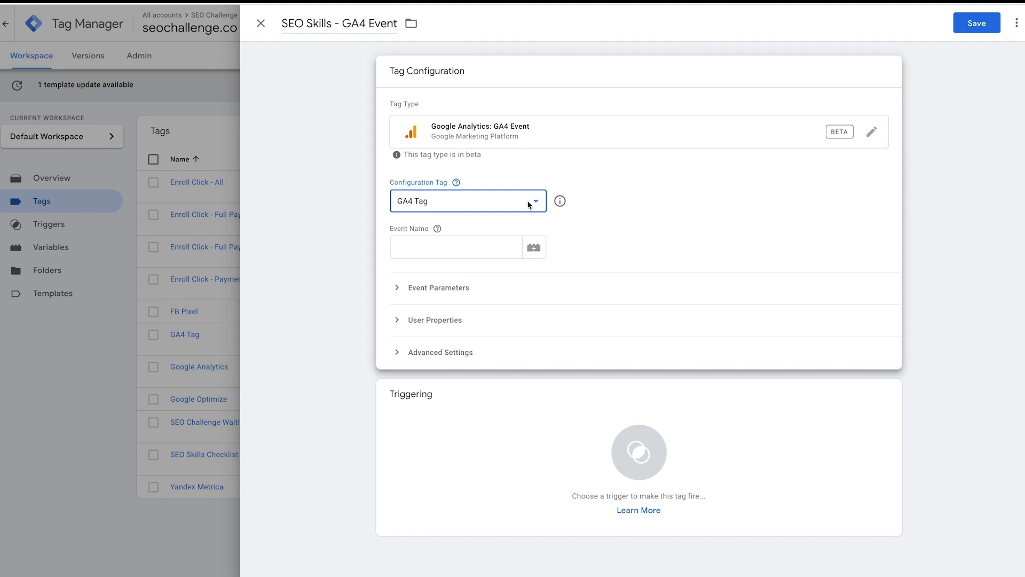
# - Set the event name to 'SEO Skills Checklist Download' and expand Event Parameters
pyautogui.click(476, 245)
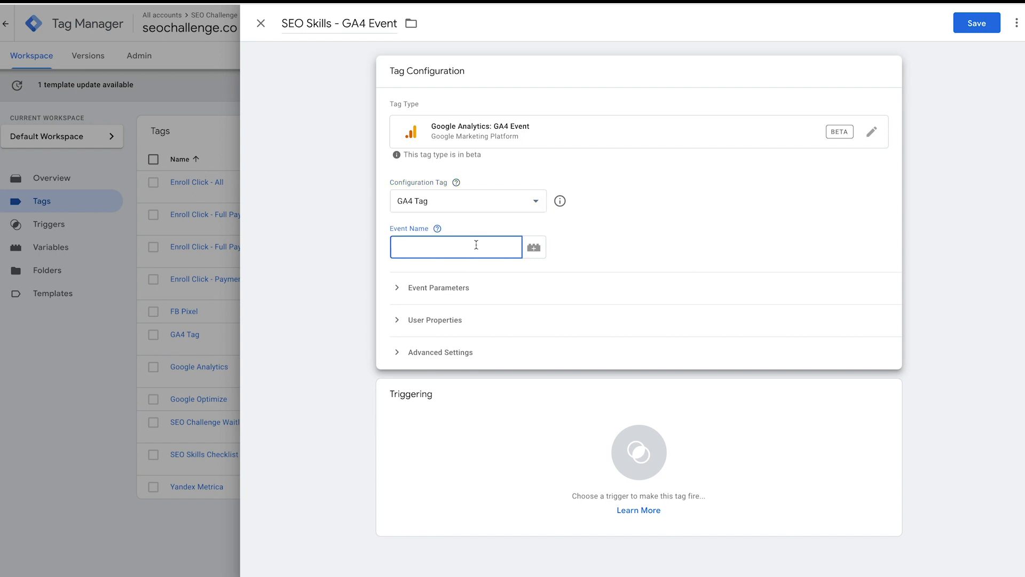
pyautogui.moveTo(332, 24); pyautogui.dragTo(278, 24)
pyautogui.hotkey('ctrl', 'c')
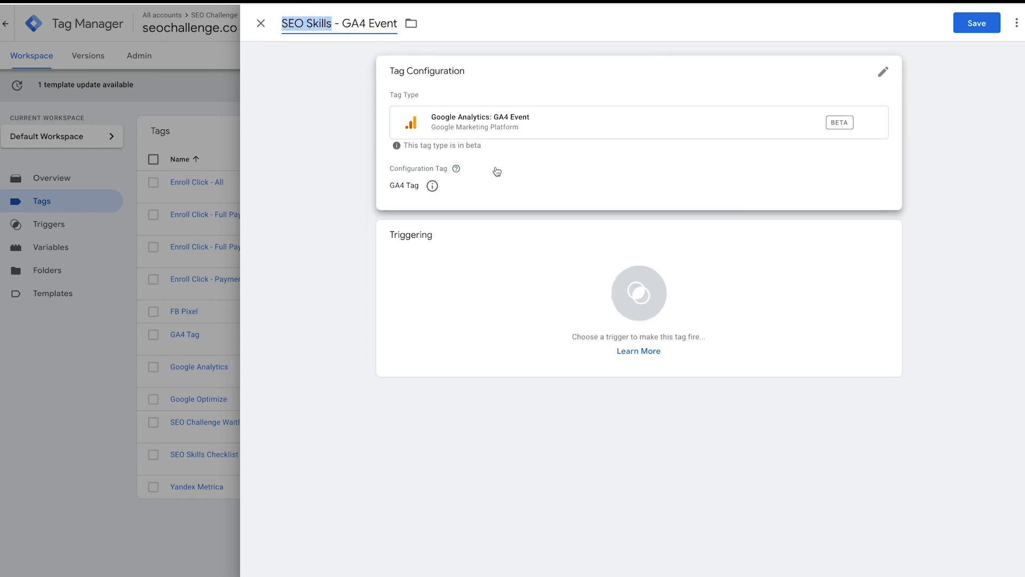
pyautogui.click(495, 170)
pyautogui.click(462, 240)
pyautogui.hotkey('ctrl', 'v')
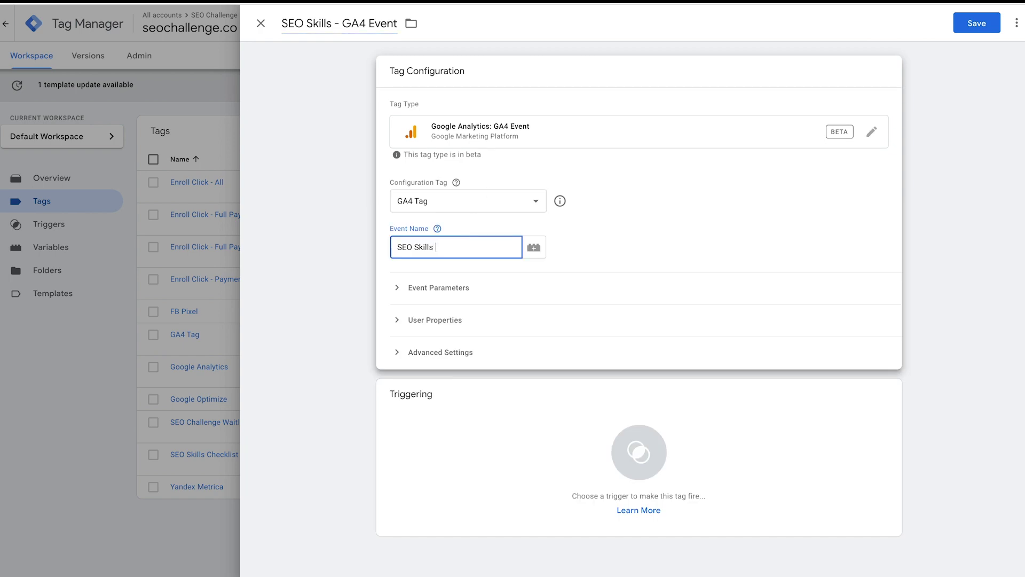
pyautogui.write('Checklist Download')
pyautogui.click(437, 228)
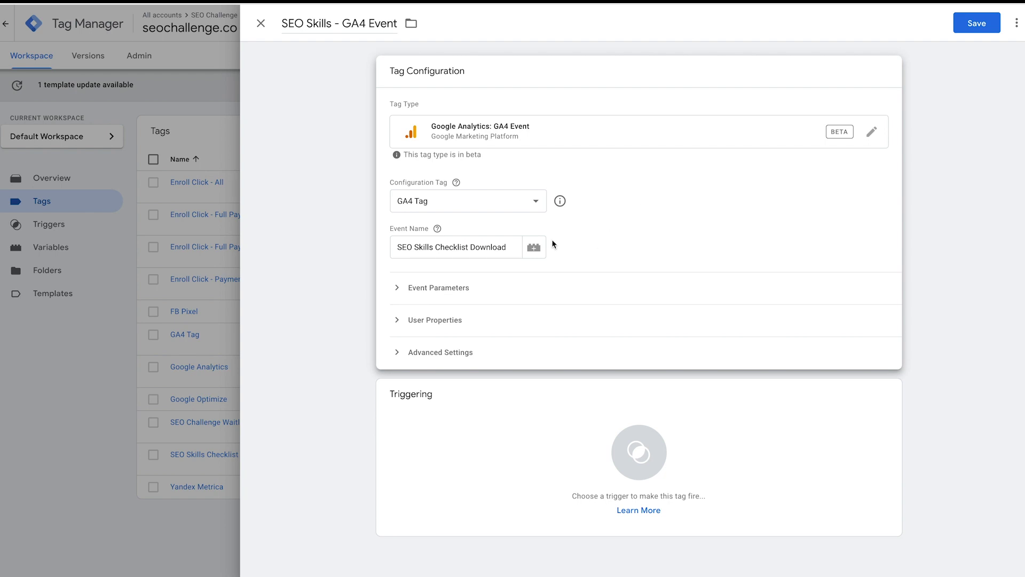
pyautogui.click(446, 289)
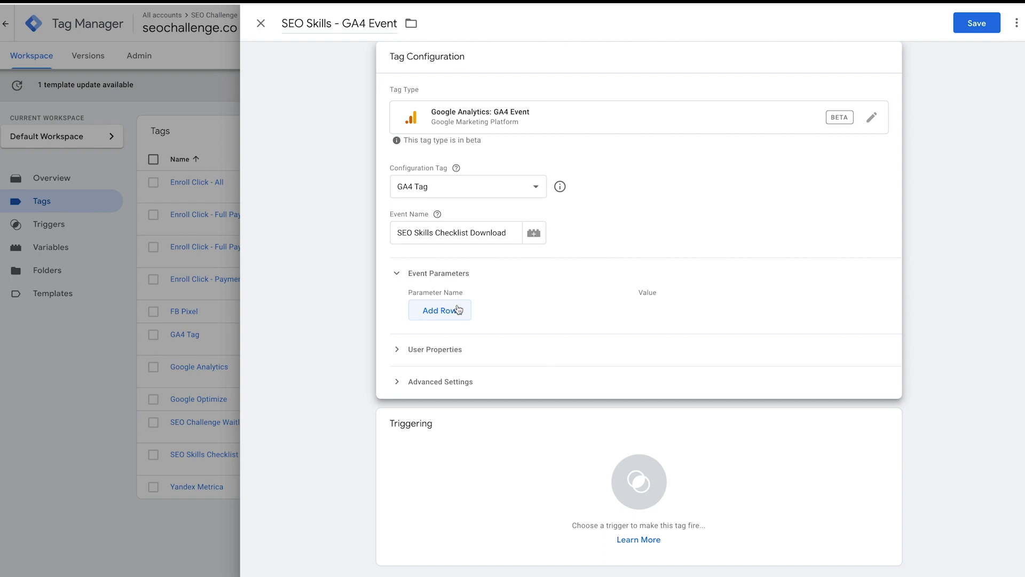
# - Add event parameters value = 99 and currency = CAD
pyautogui.click(458, 310)
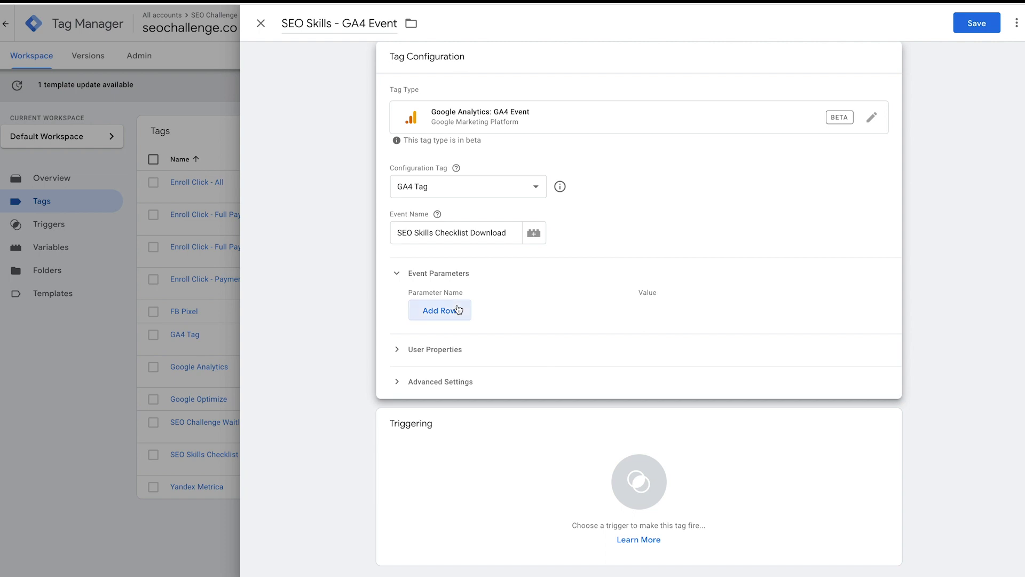
pyautogui.click(463, 281)
pyautogui.write('value')
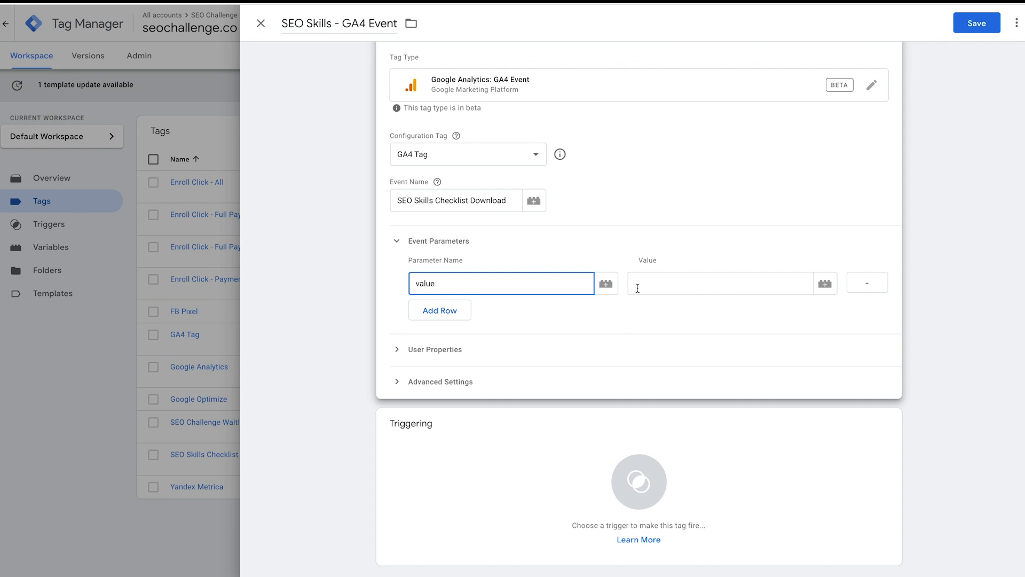
pyautogui.click(644, 283)
pyautogui.click(825, 284)
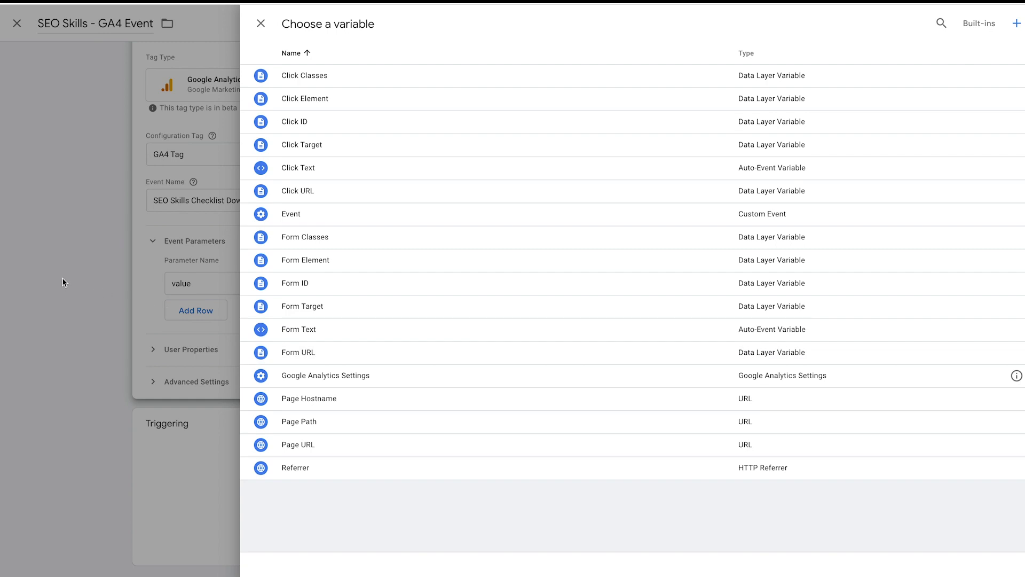
pyautogui.click(180, 210)
pyautogui.click(713, 279)
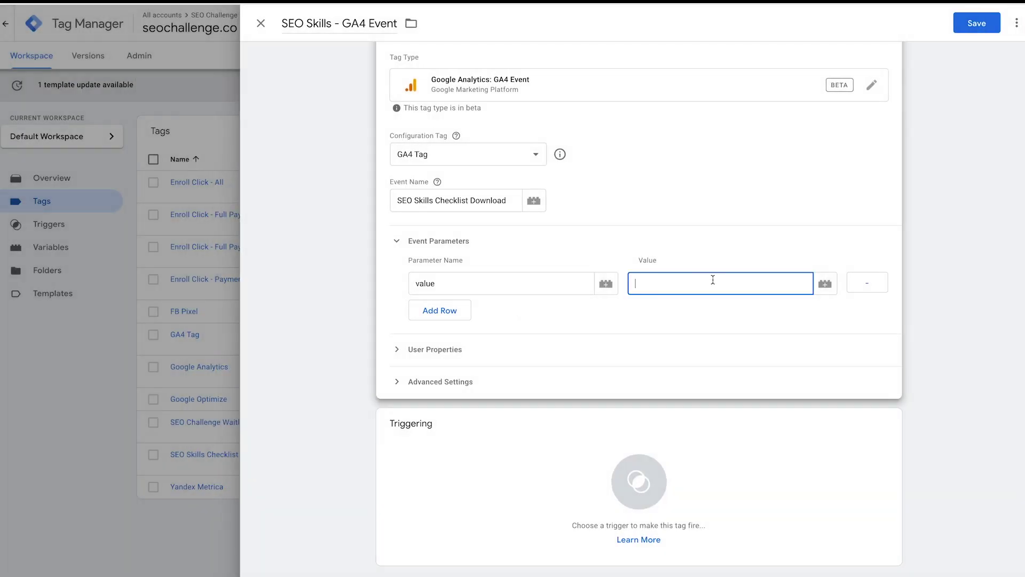
pyautogui.write('99')
pyautogui.click(451, 309)
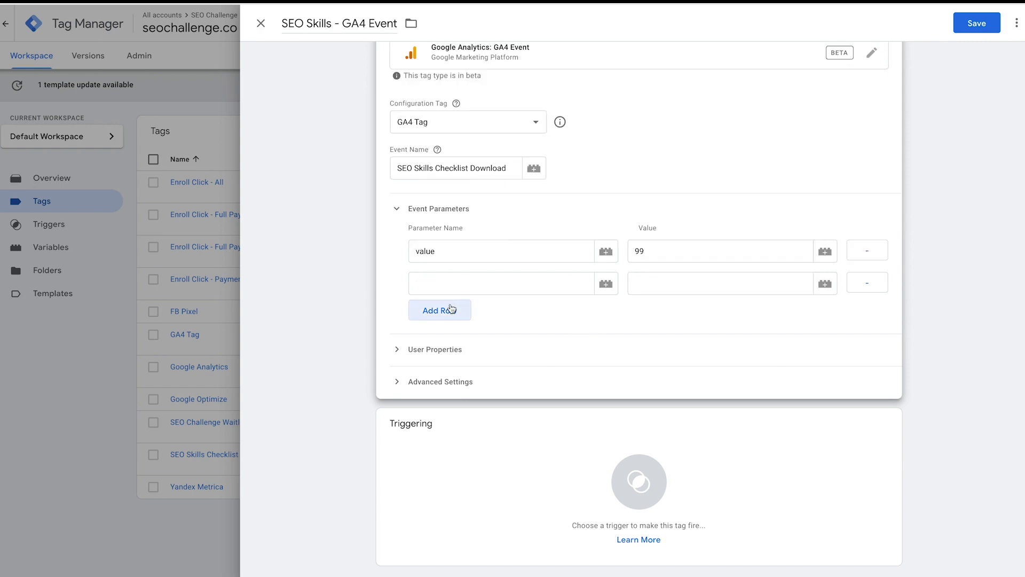
pyautogui.click(469, 286)
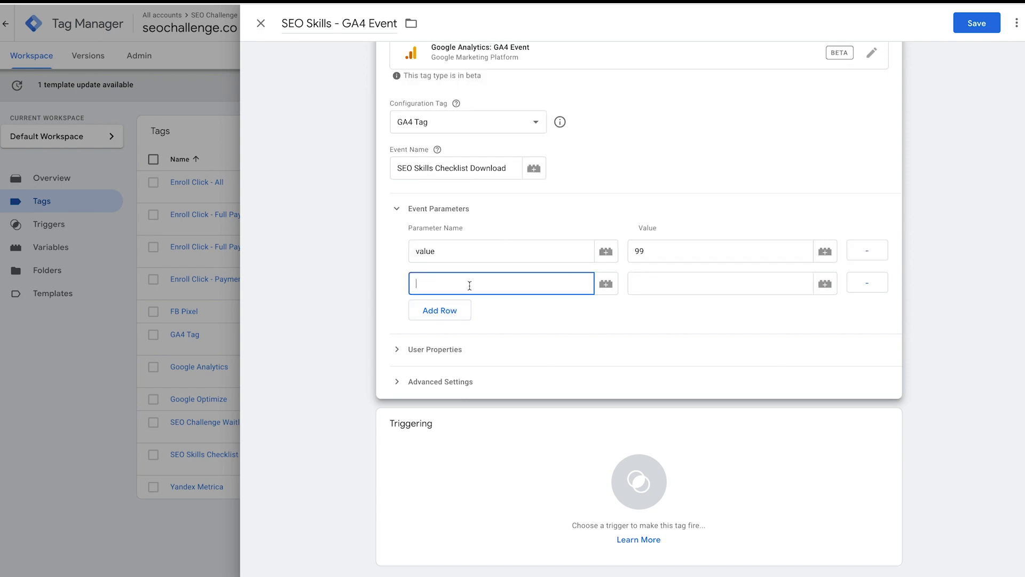
pyautogui.write('currency')
pyautogui.click(684, 281)
pyautogui.write('CAD')
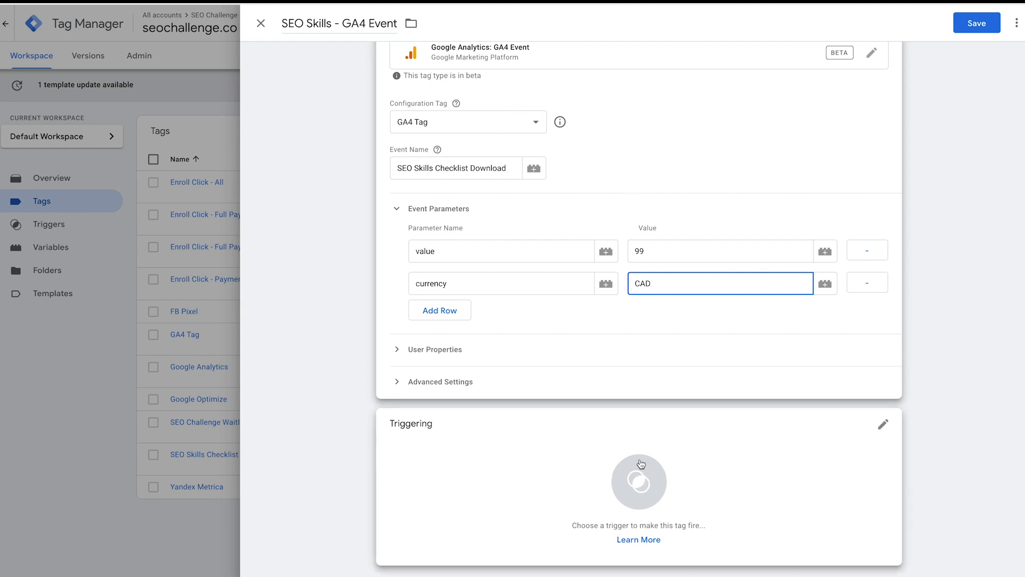
# - Fire the tag on SEO Skills Checklist - Download Event and save it
pyautogui.click(633, 492)
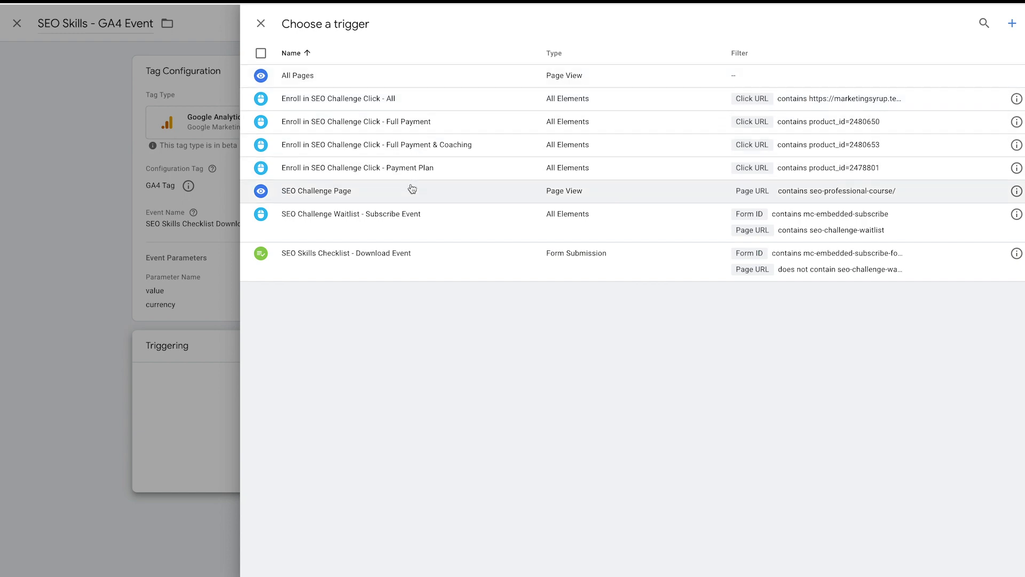
pyautogui.click(414, 263)
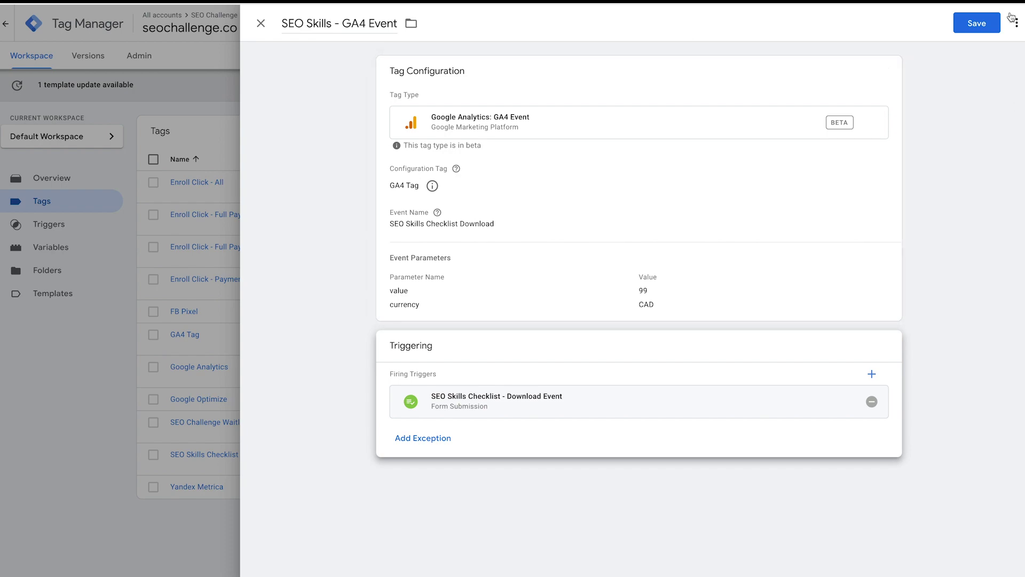
pyautogui.click(983, 25)
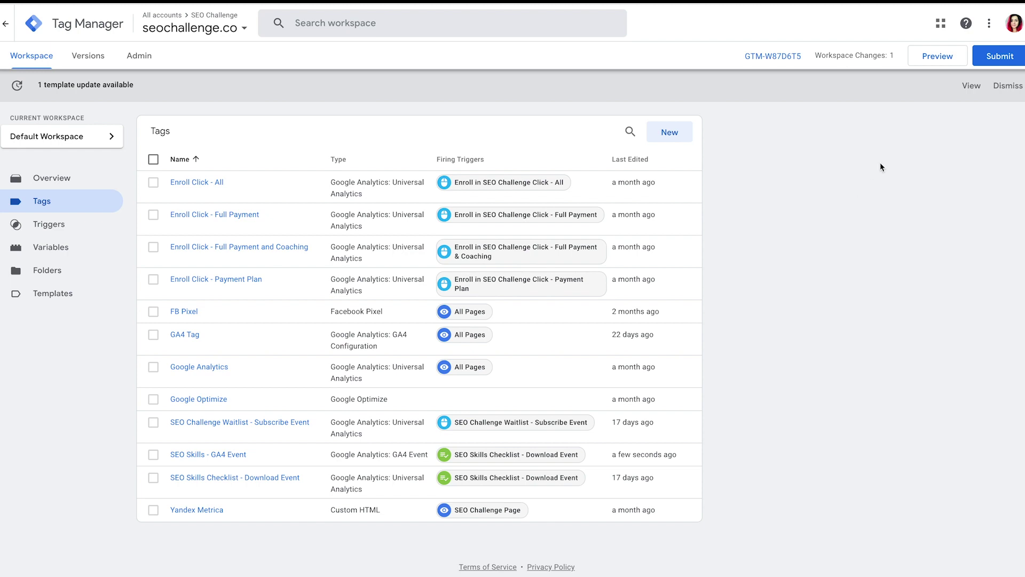
pyautogui.click(947, 61)
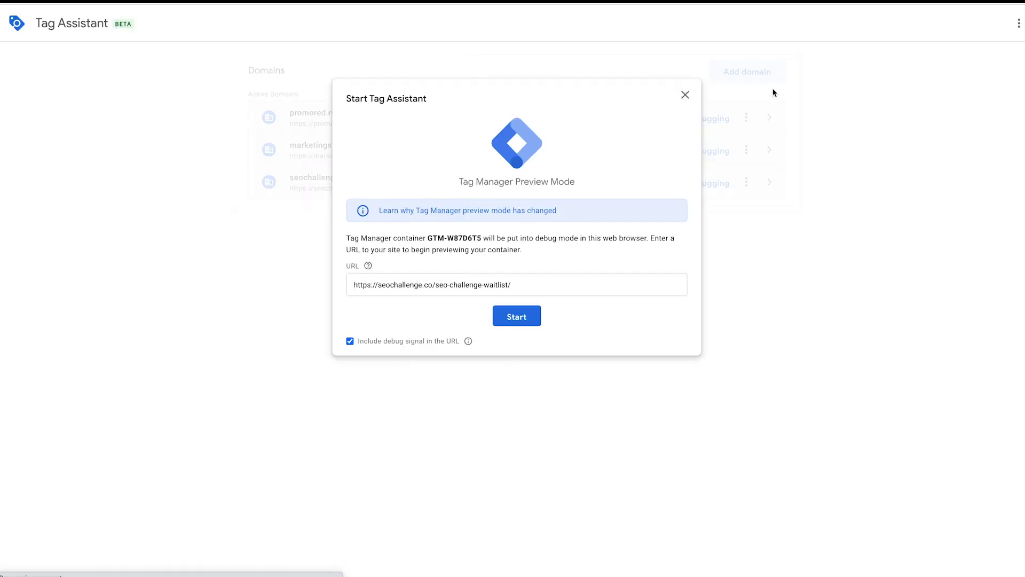
pyautogui.click(522, 286)
pyautogui.moveTo(512, 286); pyautogui.dragTo(434, 286)
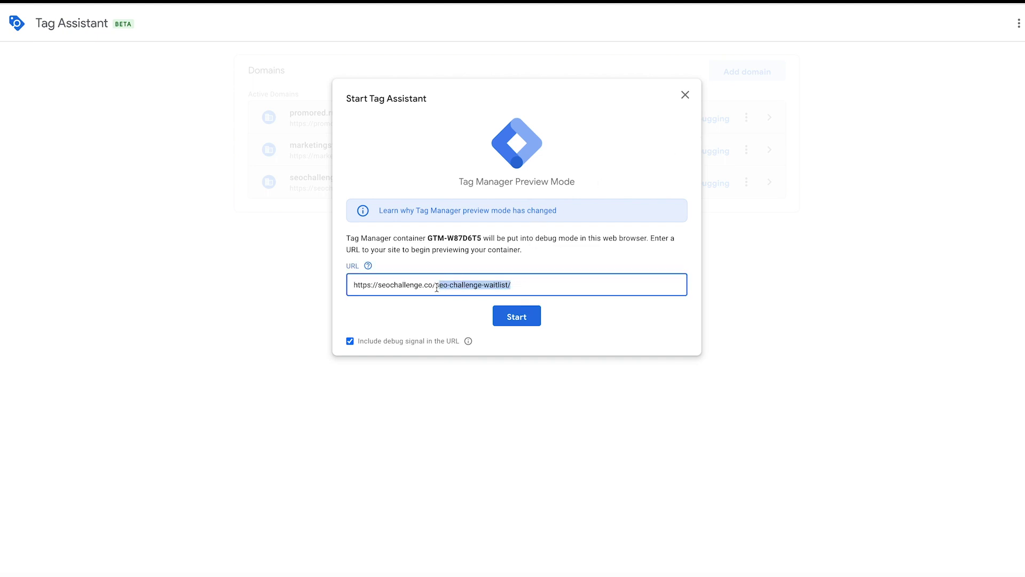
pyautogui.press('BackSpace')
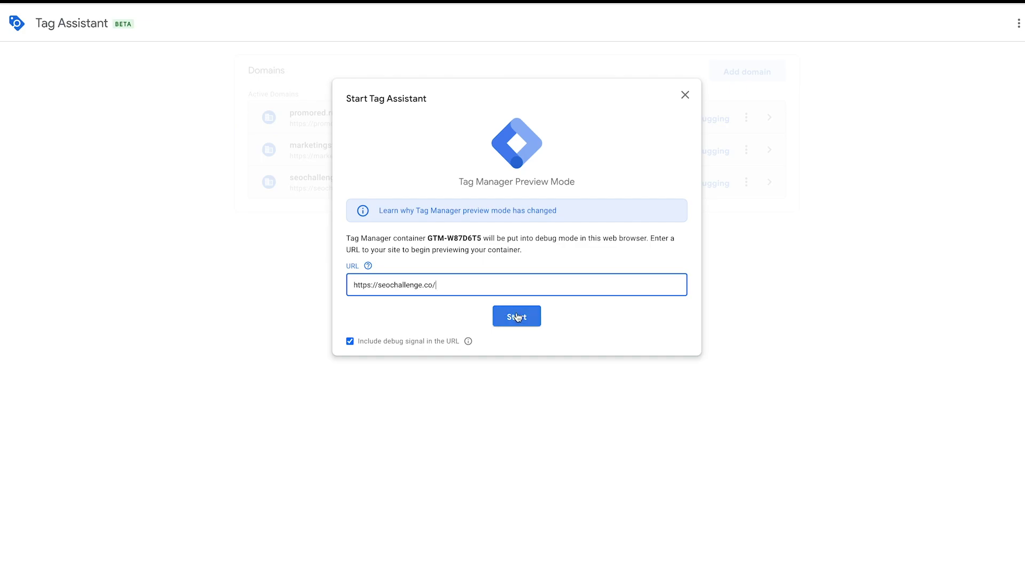
pyautogui.click(517, 316)
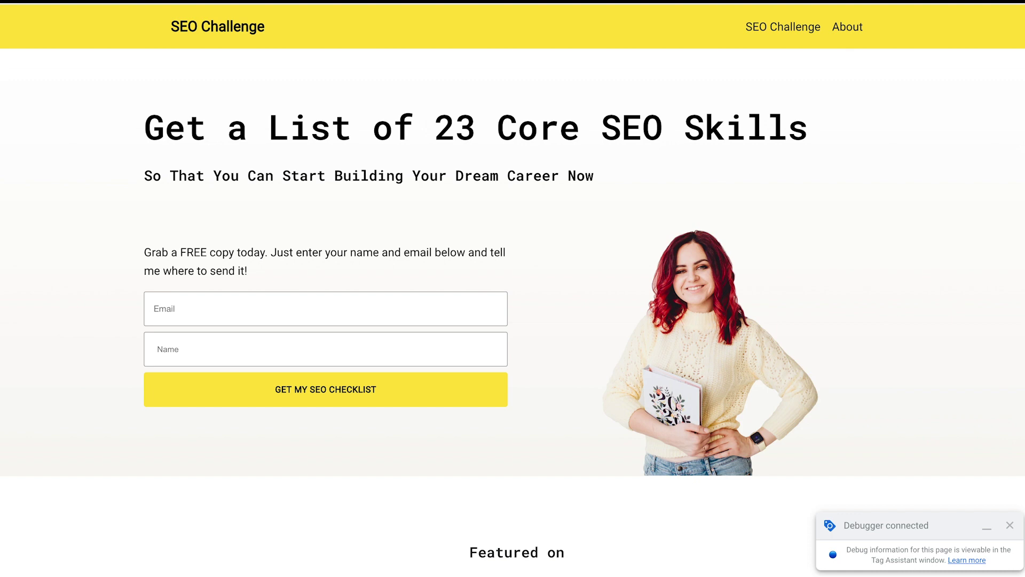
# - Open GA4 DebugView showing the debug device's single page_view event
pyautogui.hotkey('ctrl', 'Tab')
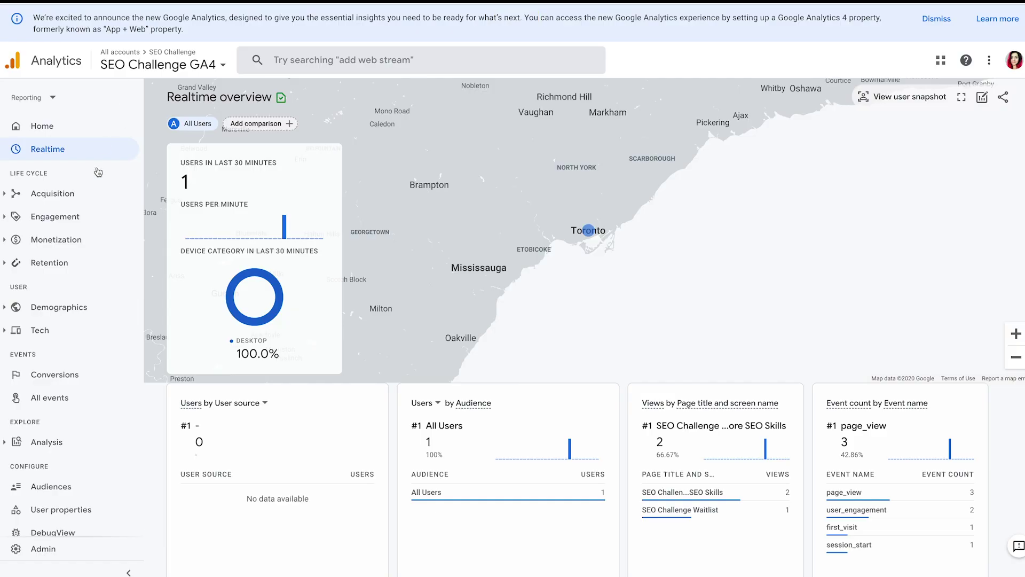
pyautogui.scroll(-3, 758, 374)
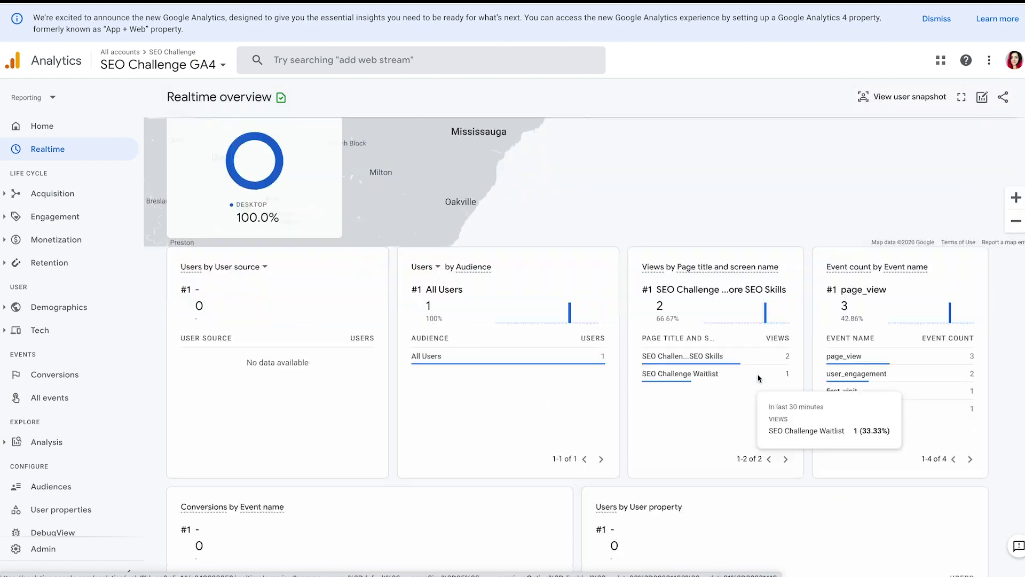
pyautogui.moveTo(727, 377)
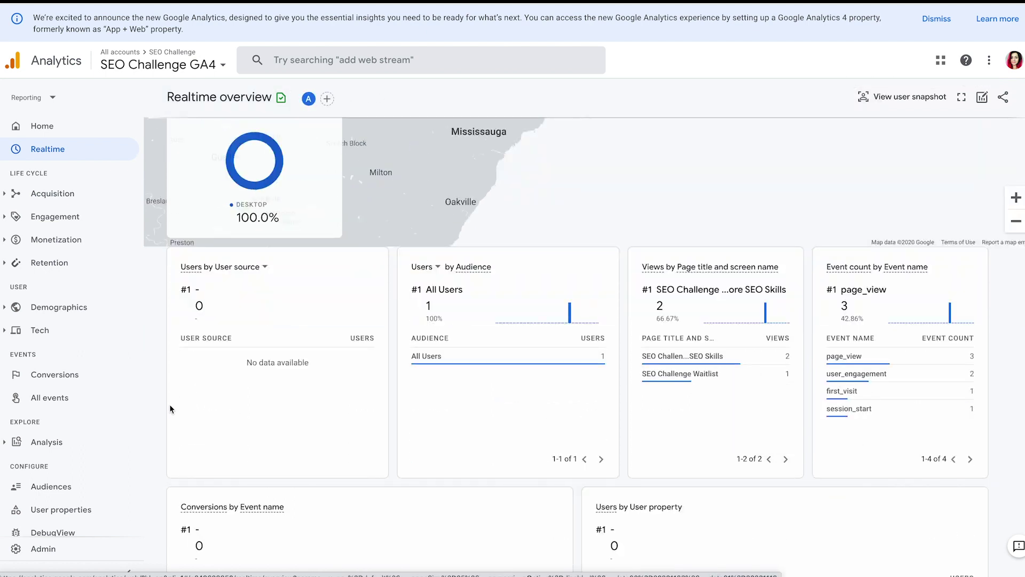
pyautogui.scroll(-1, 54, 398)
pyautogui.click(53, 524)
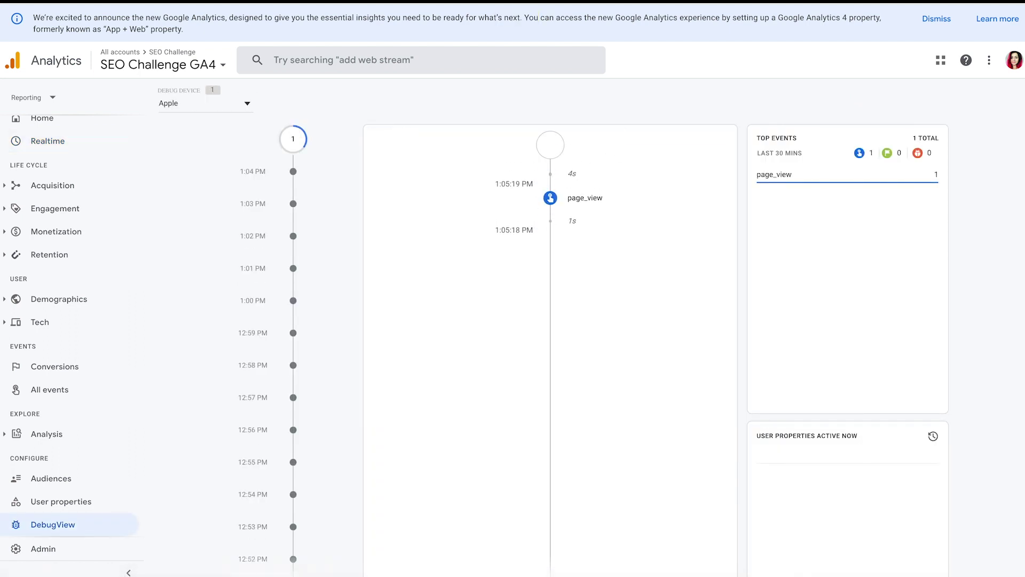
pyautogui.hotkey('alt', 'Tab')
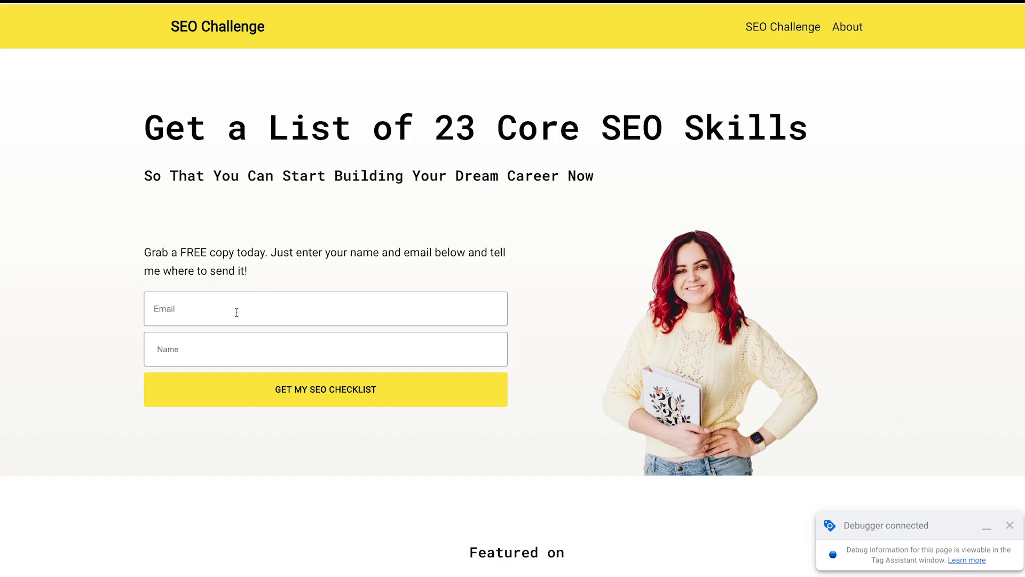
# - Submit the SEO checklist sign-up form with a test email and name, then return to Tag Assistant
pyautogui.click(236, 310)
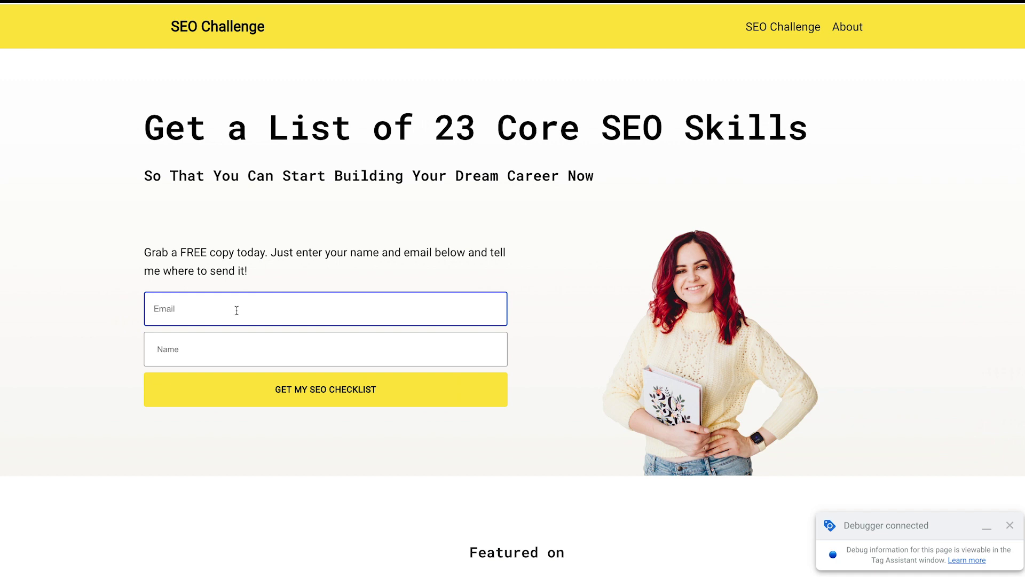
pyautogui.click(257, 355)
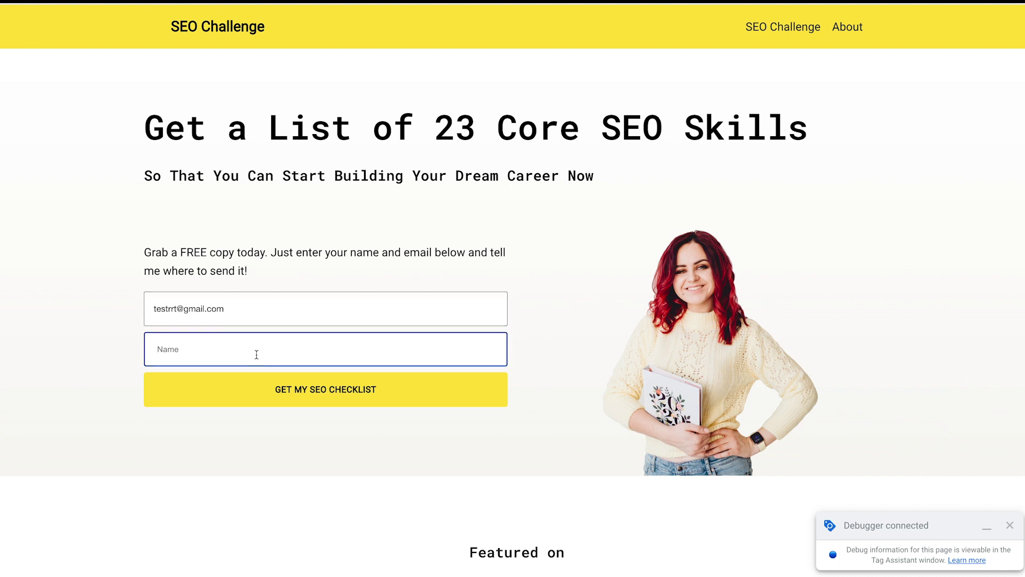
pyautogui.write('tetfs')
pyautogui.click(294, 396)
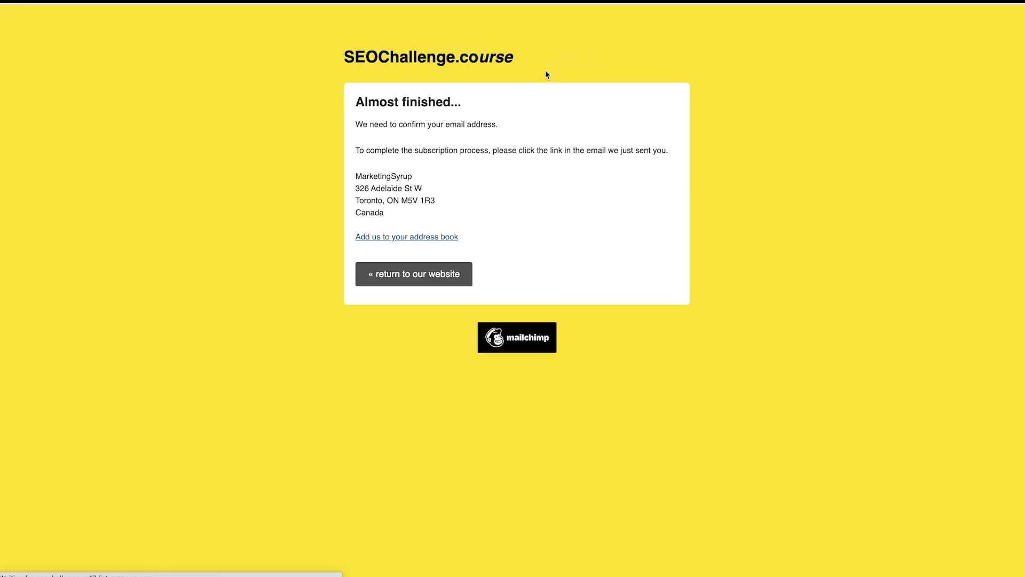
pyautogui.hotkey('alt', 'Left')
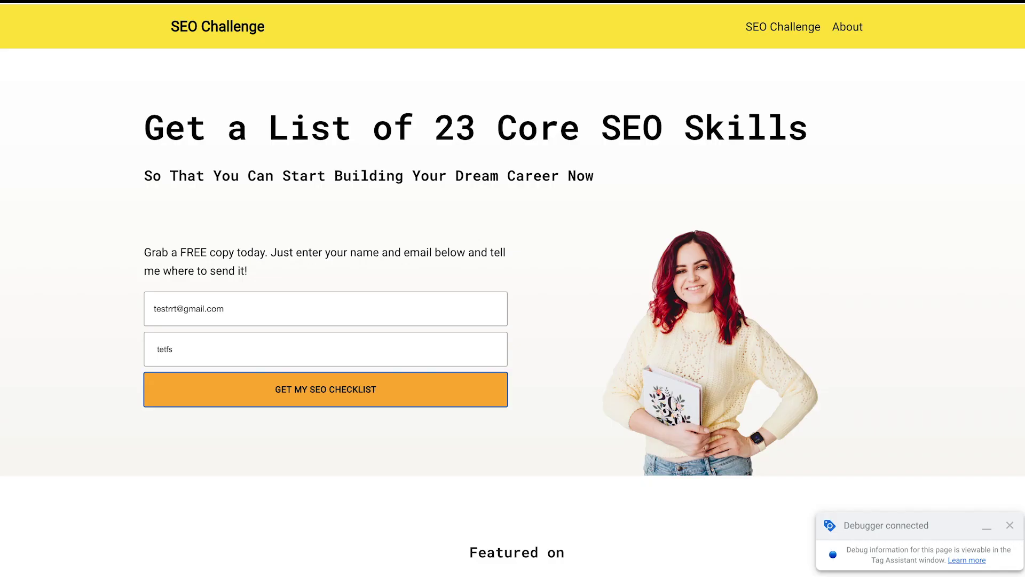
pyautogui.hotkey('alt', 'Tab')
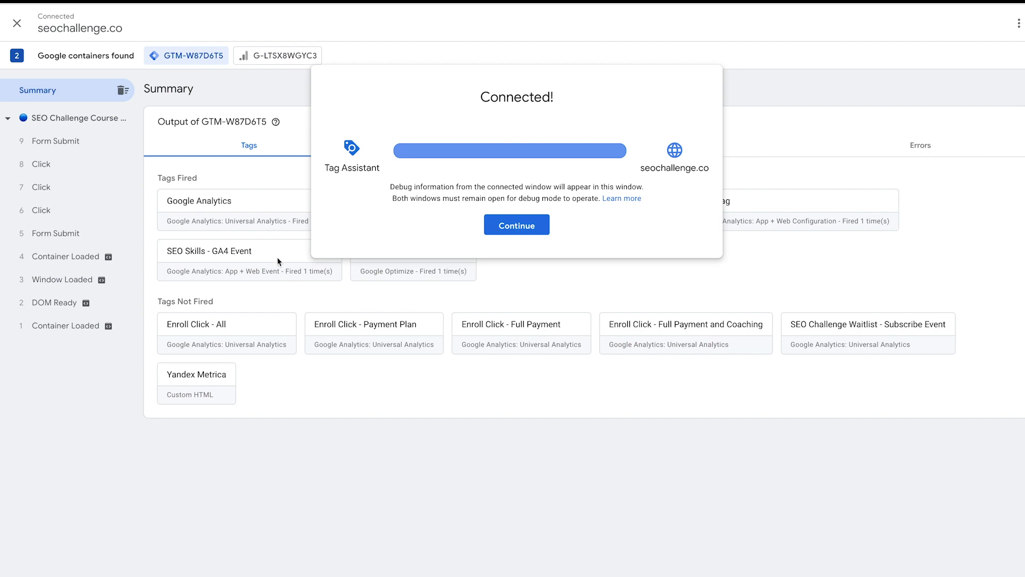
# - Confirm SEO Skills - GA4 Event fired and review the Checklist Download event's value and currency parameters
pyautogui.click(521, 227)
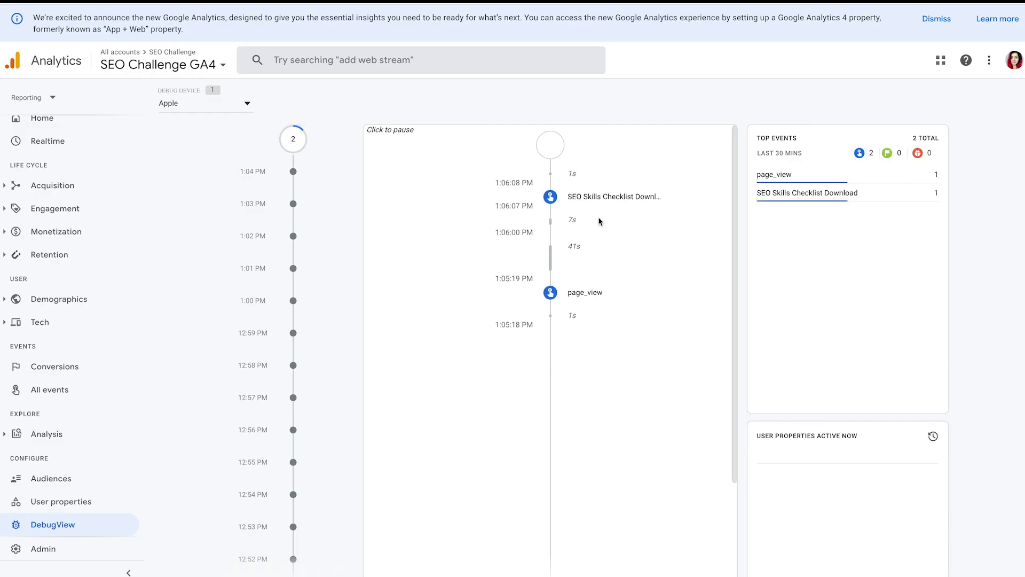
pyautogui.click(593, 197)
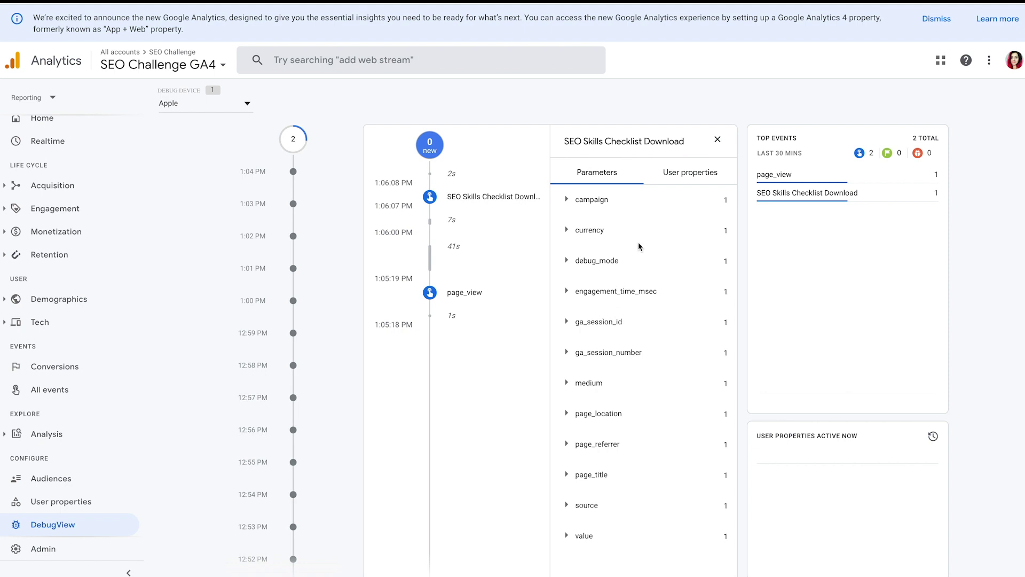
pyautogui.scroll(-1, 639, 242)
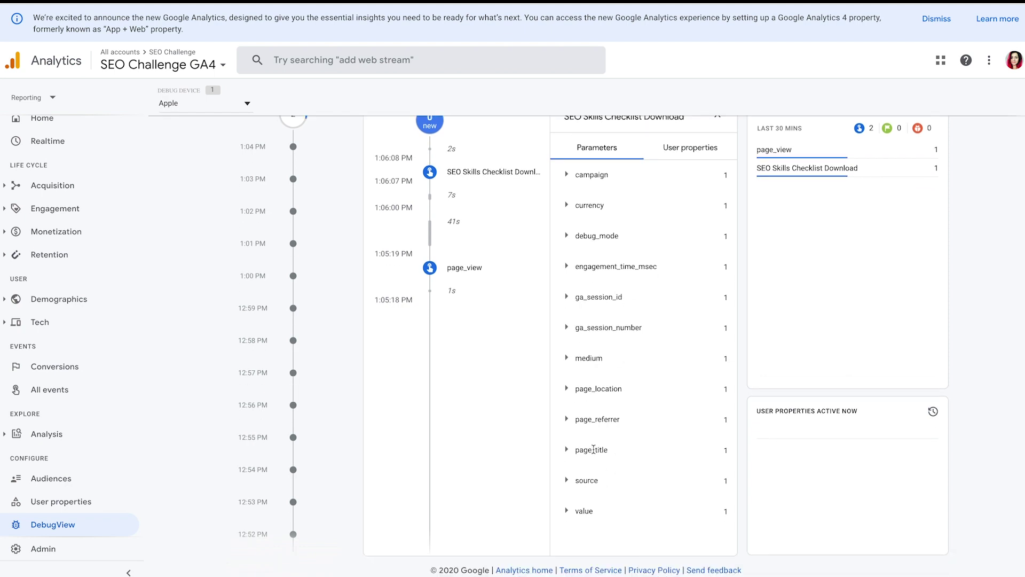
pyautogui.scroll(1, 595, 453)
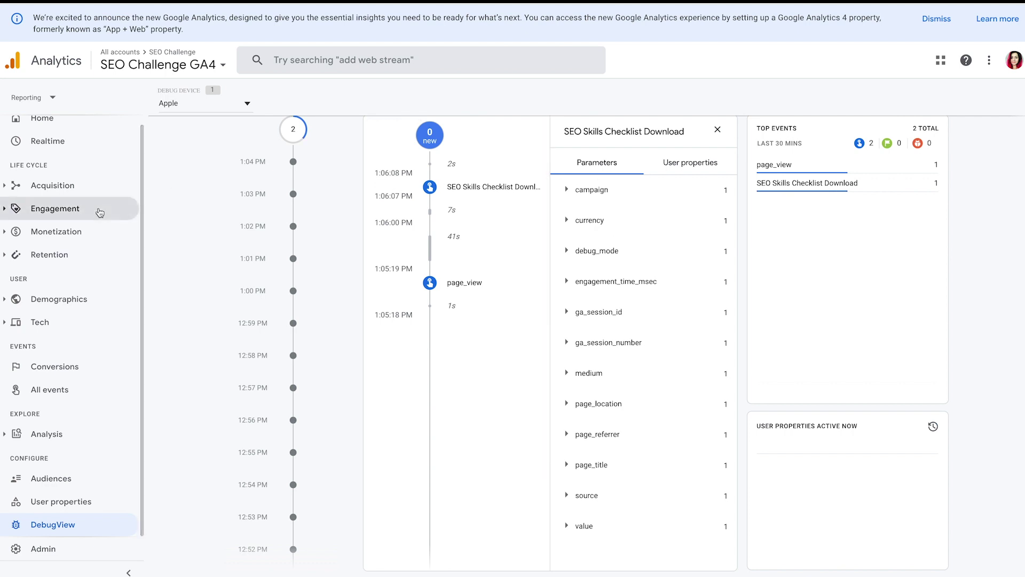
pyautogui.scroll(1, 128, 214)
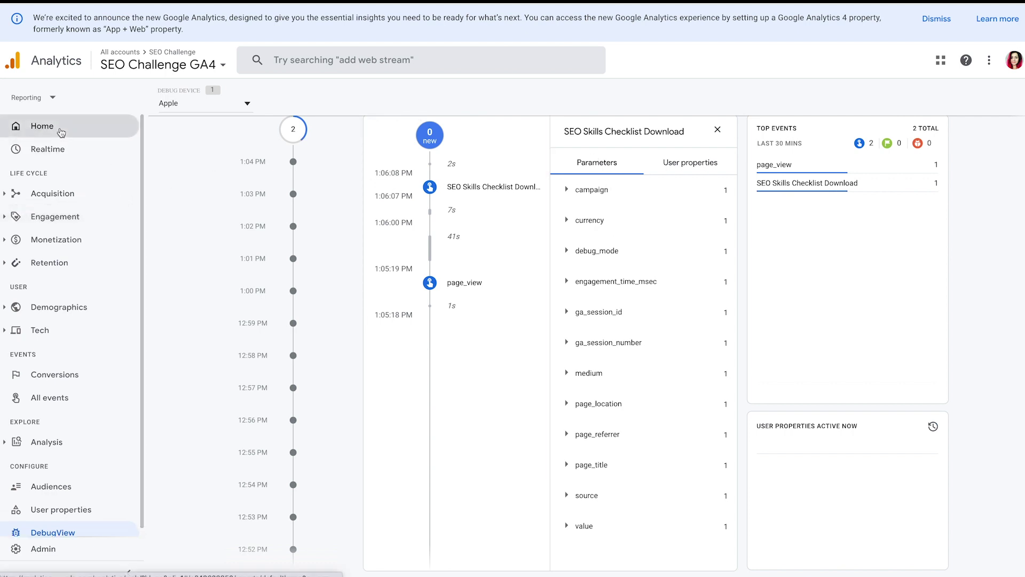
# - In Realtime overview, drill Event count by Event name into SEO Skills Checklist Download's parameters
pyautogui.click(54, 149)
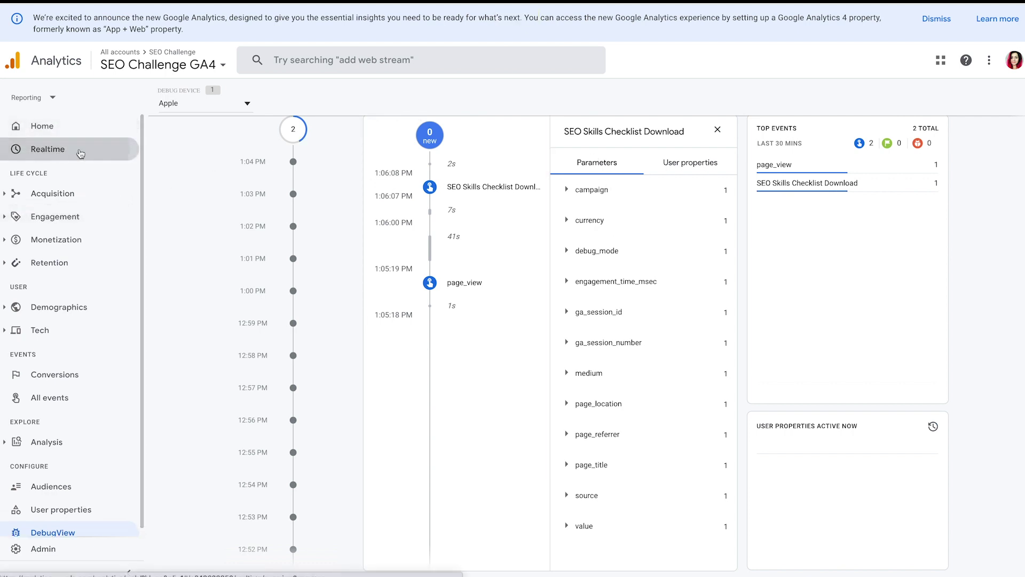
pyautogui.scroll(-1, 784, 214)
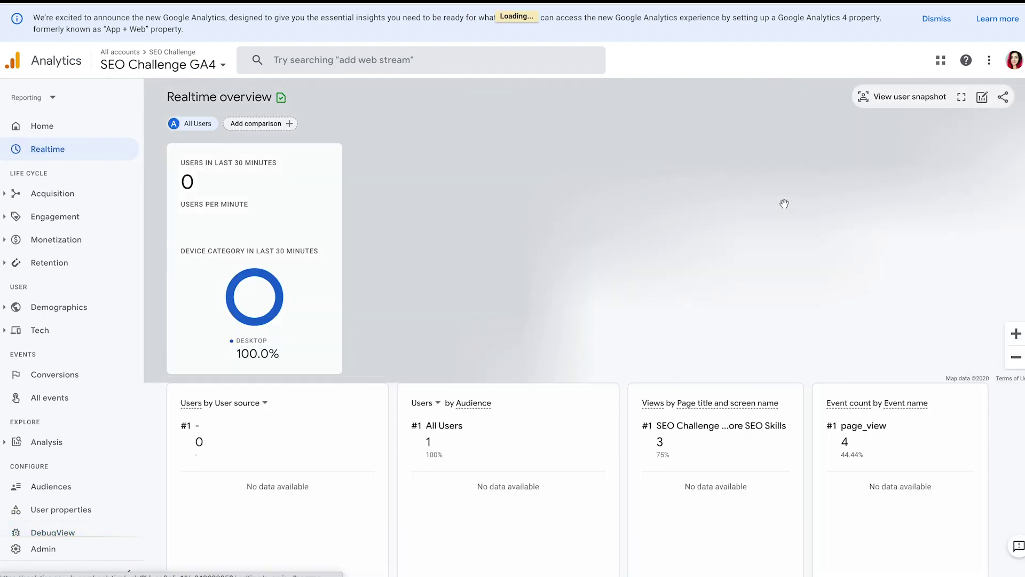
pyautogui.scroll(-3, 790, 358)
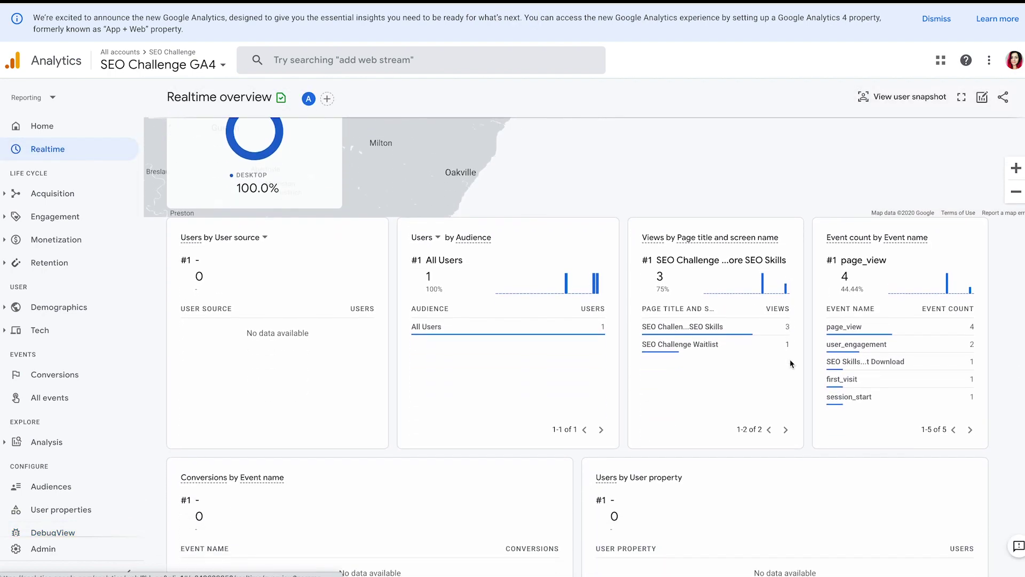
pyautogui.click(862, 365)
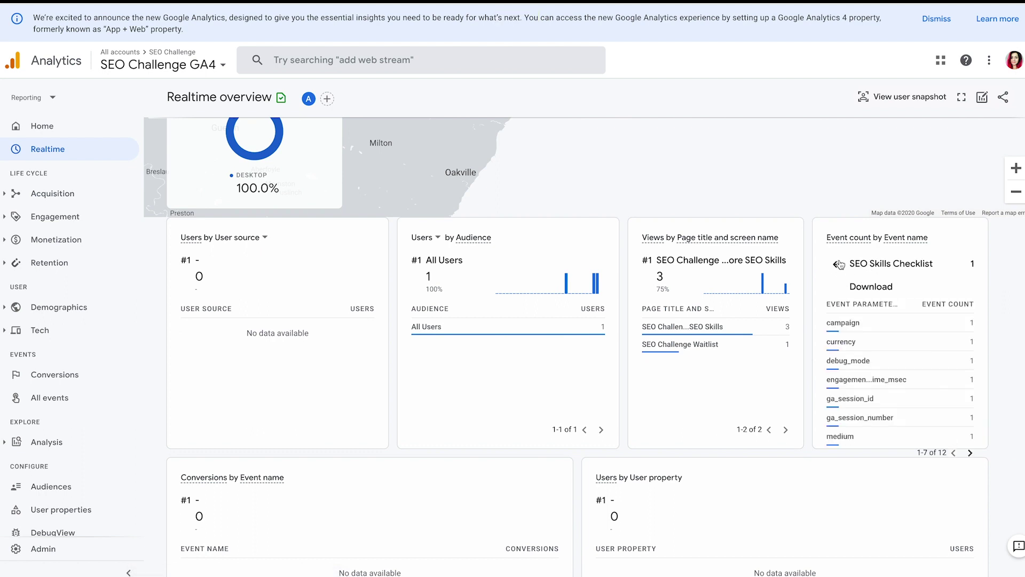
pyautogui.click(840, 264)
pyautogui.scroll(-3, 875, 313)
pyautogui.moveTo(887, 209)
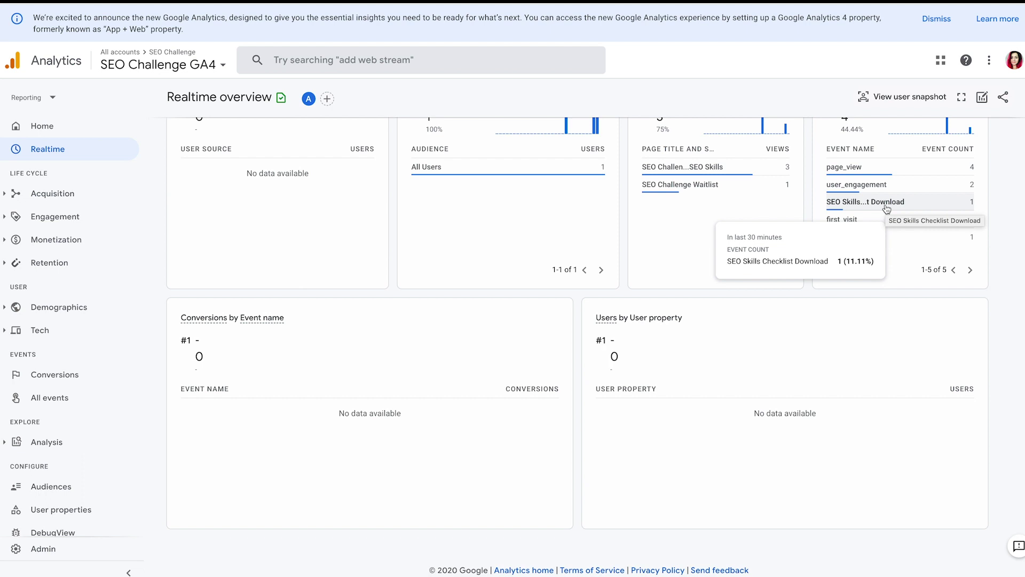
pyautogui.click(887, 202)
pyautogui.scroll(1, 941, 219)
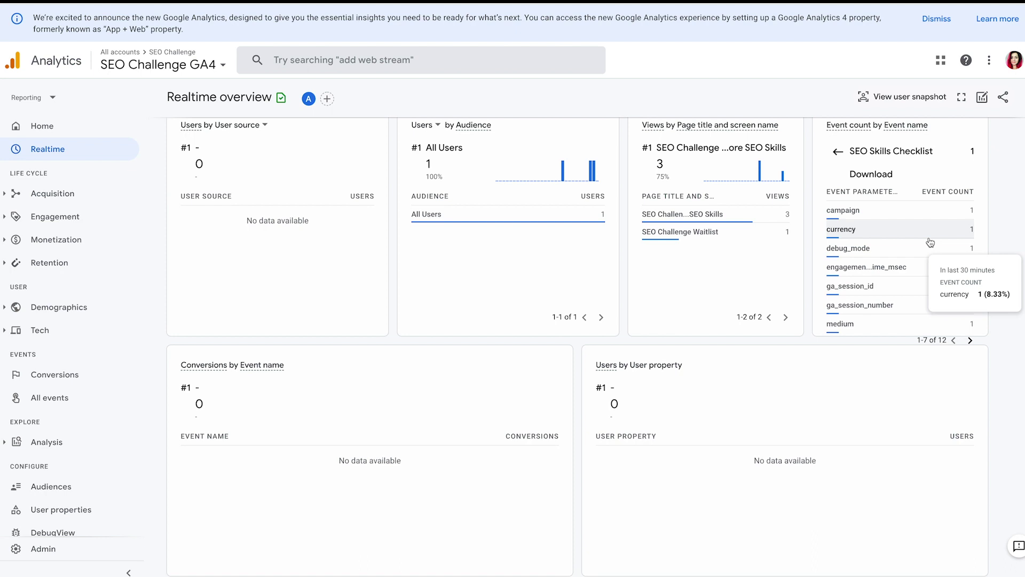
pyautogui.scroll(-1, 927, 241)
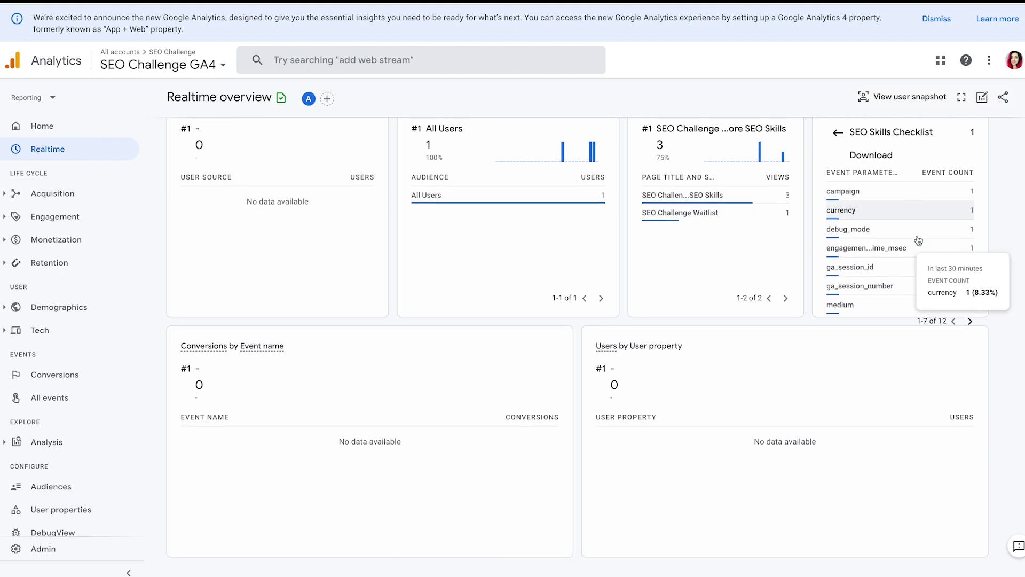
pyautogui.scroll(1, 949, 269)
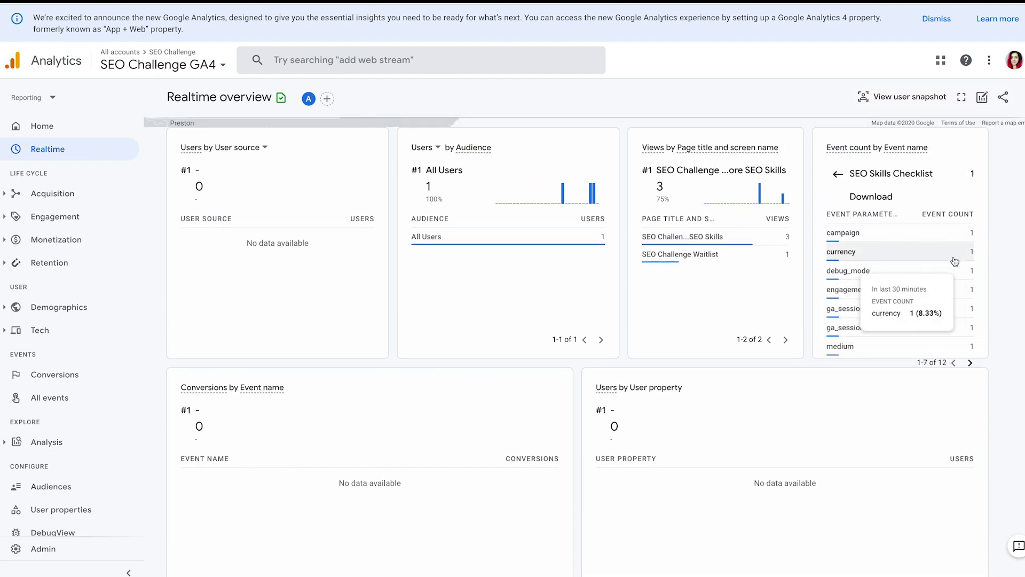
pyautogui.moveTo(972, 255)
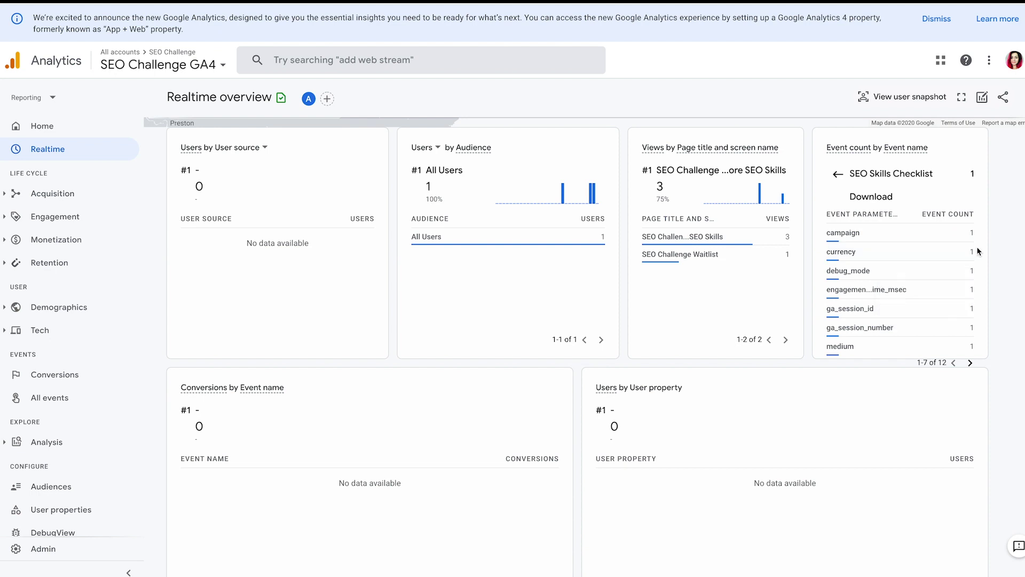
# - Break down the currency parameter by value, then return to the parameter list
pyautogui.click(954, 251)
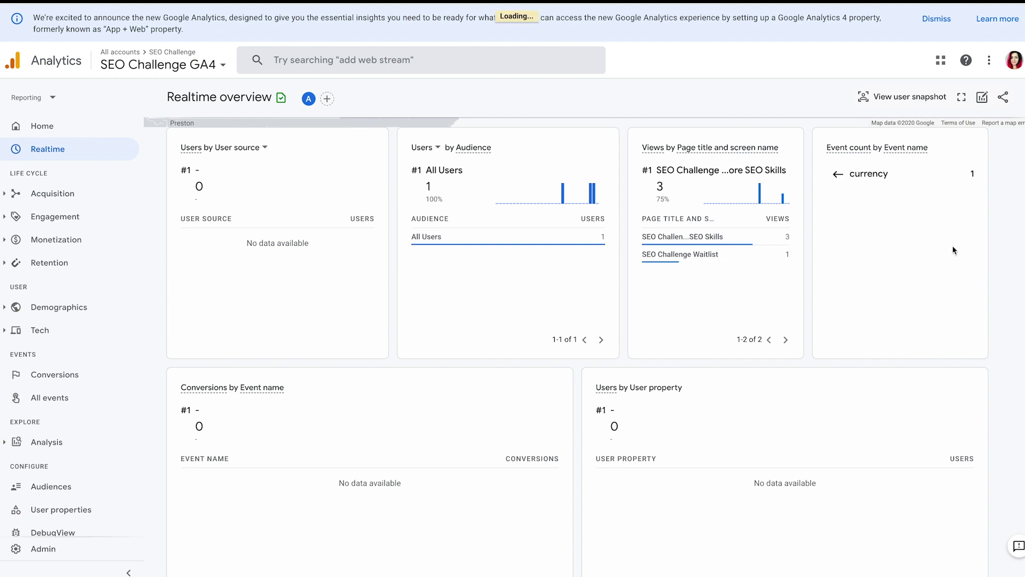
pyautogui.moveTo(836, 209)
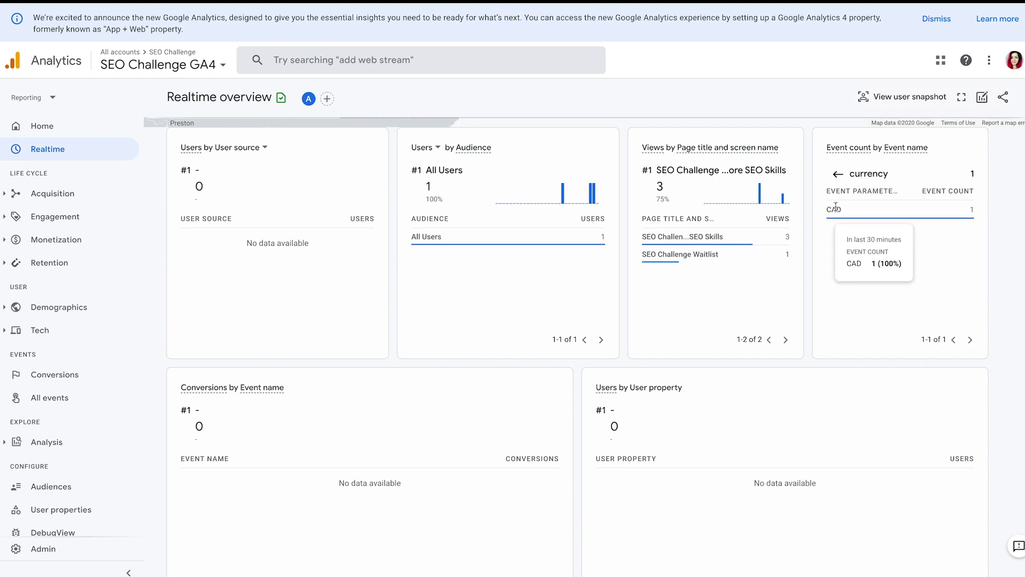
pyautogui.click(838, 174)
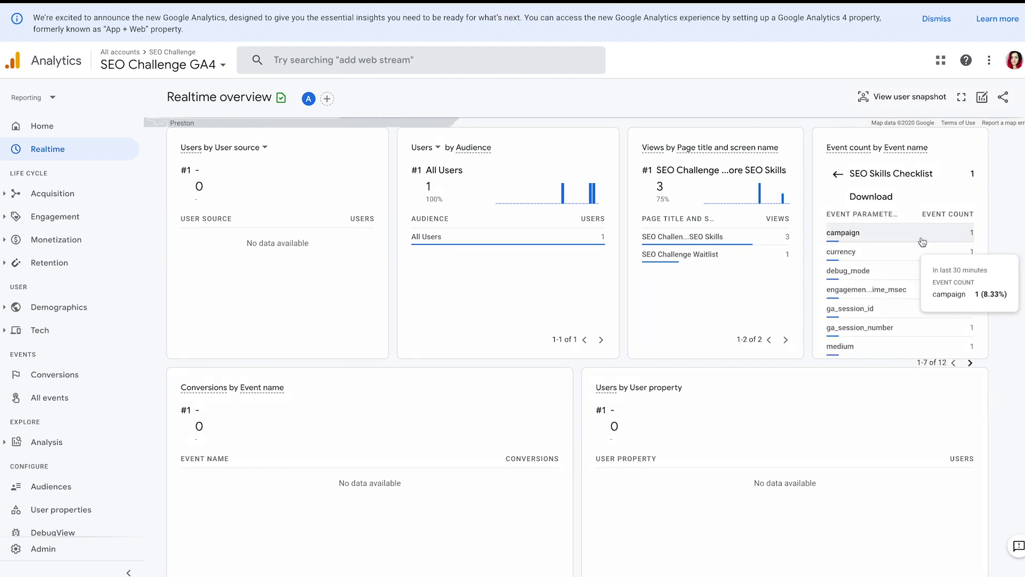
# - Show parameters 8-12 of 12 and break down page_location to see its URL value
pyautogui.moveTo(917, 250)
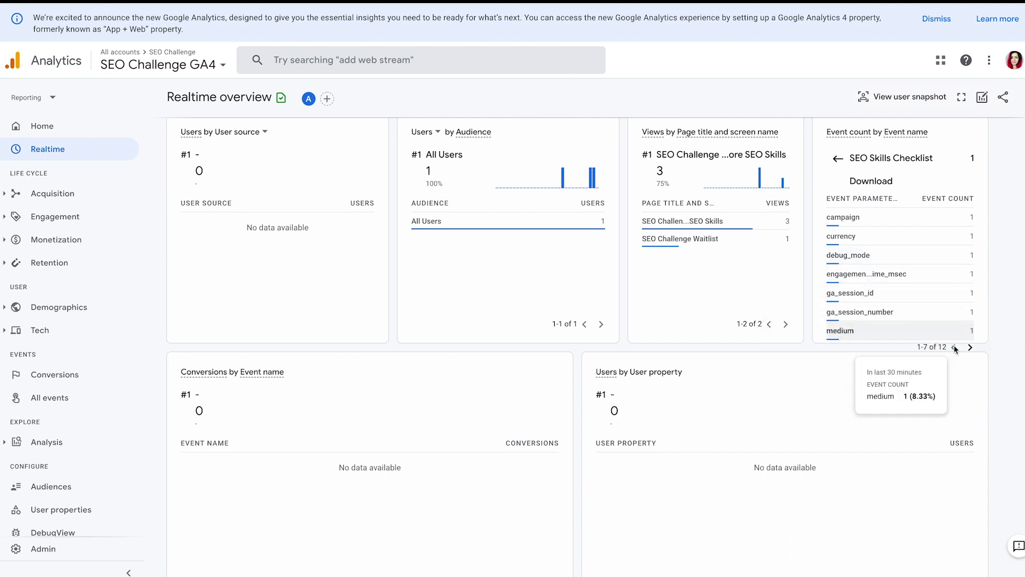
pyautogui.click(971, 347)
pyautogui.moveTo(907, 220)
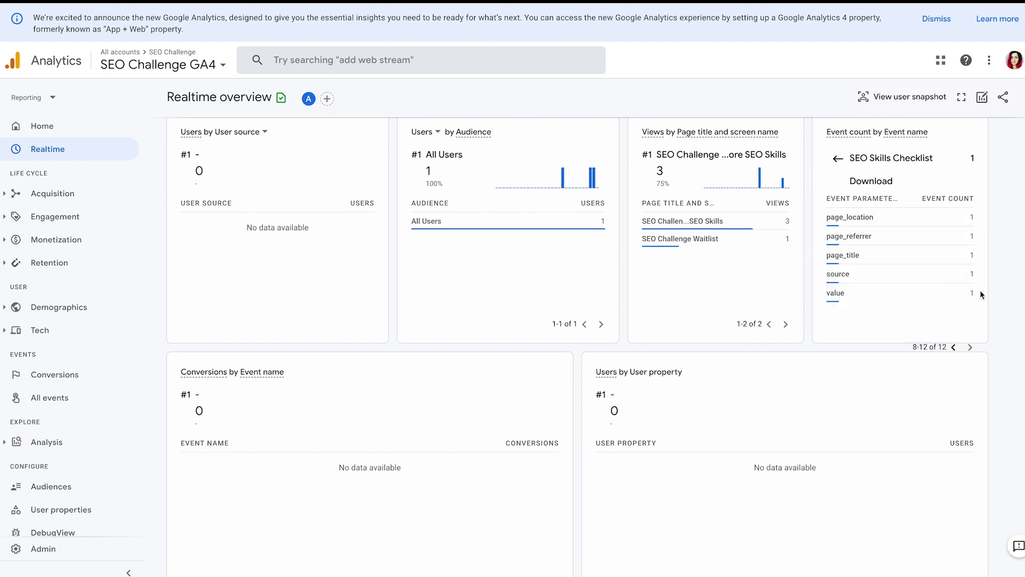
pyautogui.moveTo(938, 263)
pyautogui.moveTo(927, 301)
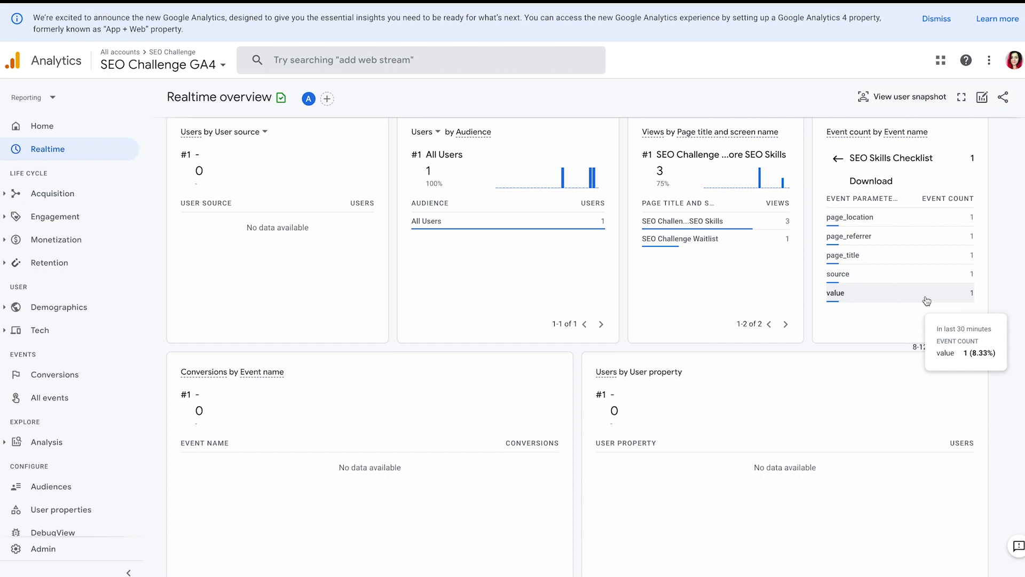
pyautogui.click(928, 223)
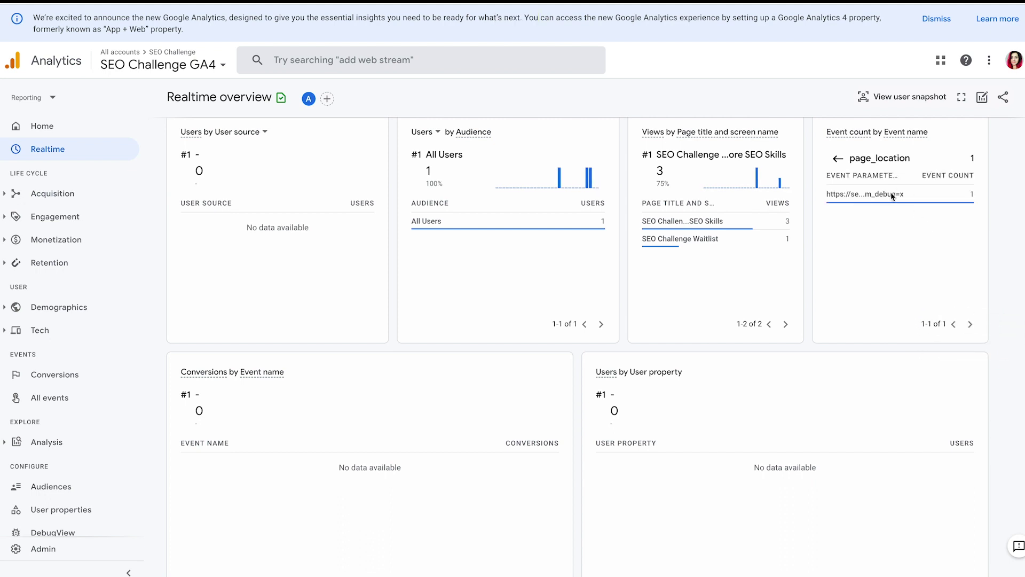
pyautogui.moveTo(888, 192)
# - Stop debugging seochallenge.co so it moves from Active Domains to History
pyautogui.scroll(-1, 613, 128)
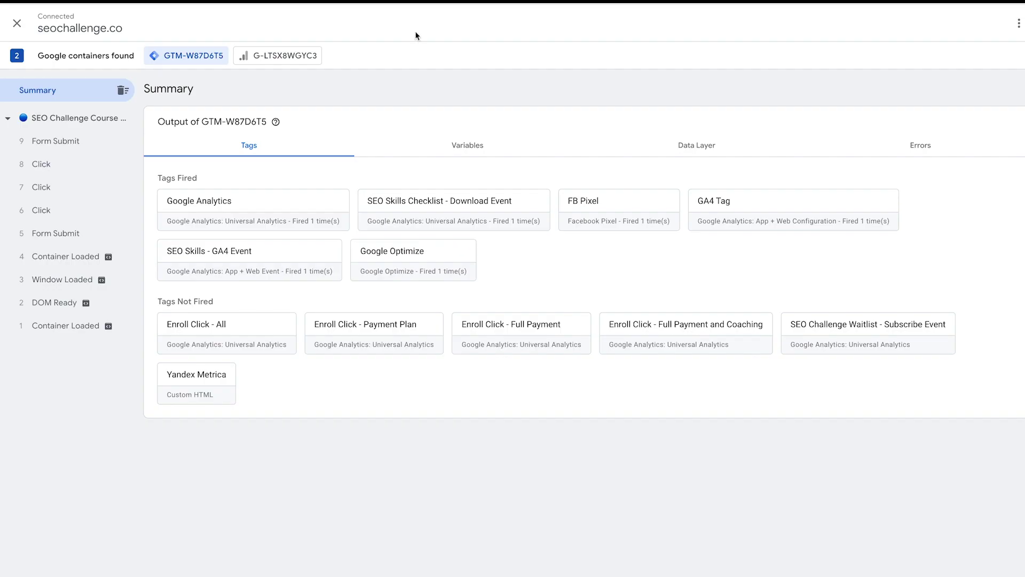
pyautogui.click(17, 23)
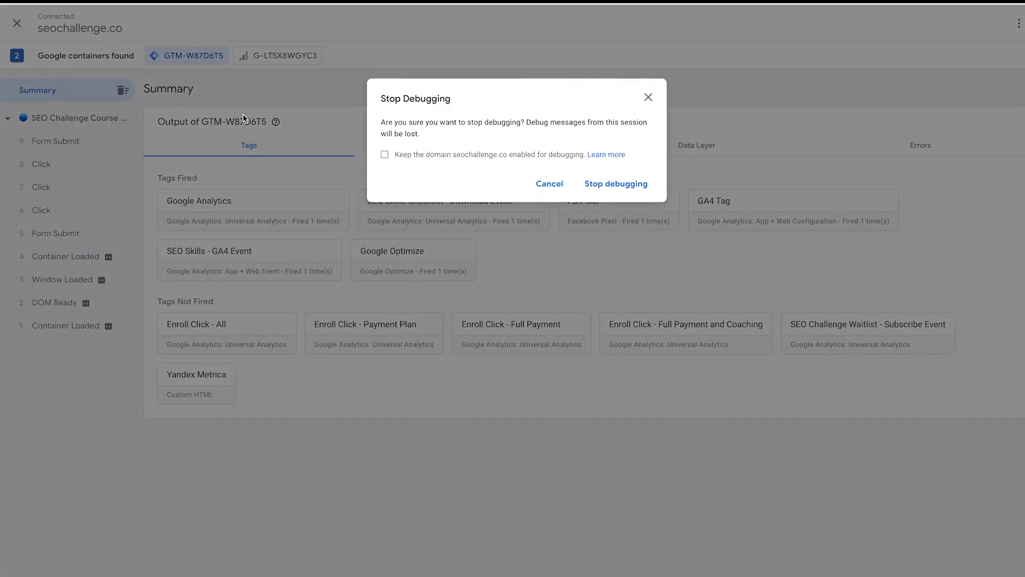
pyautogui.click(593, 182)
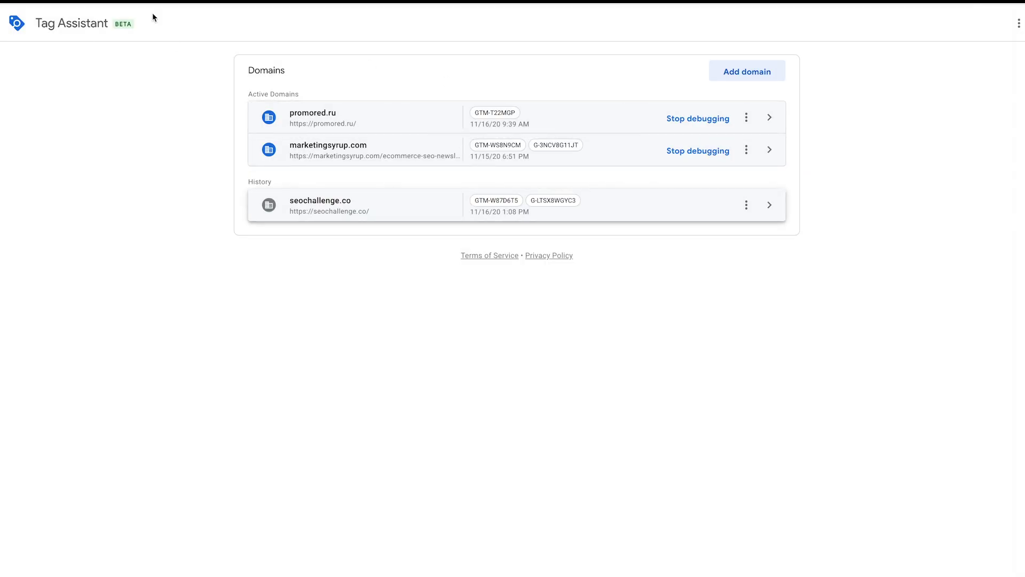
# - Start a preview of the Tag Manager container, then dismiss the preview prompt
pyautogui.hotkey('ctrl', 'Tab')
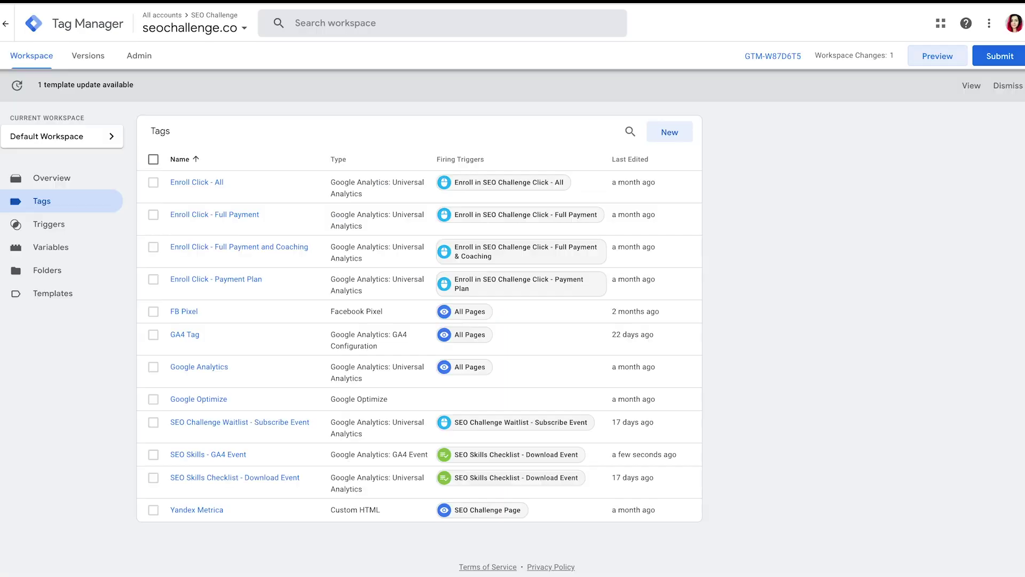
pyautogui.click(928, 56)
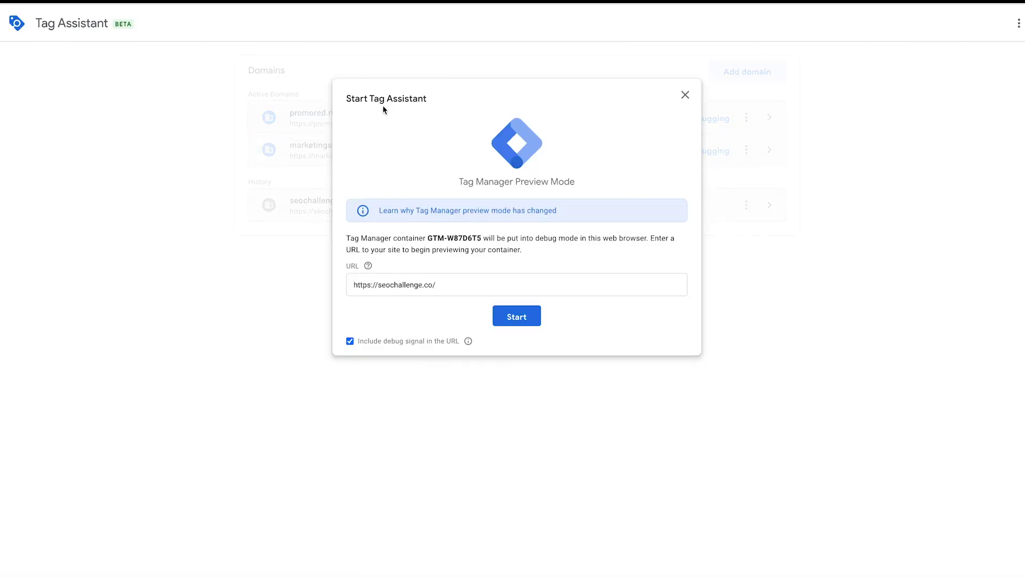
pyautogui.click(686, 96)
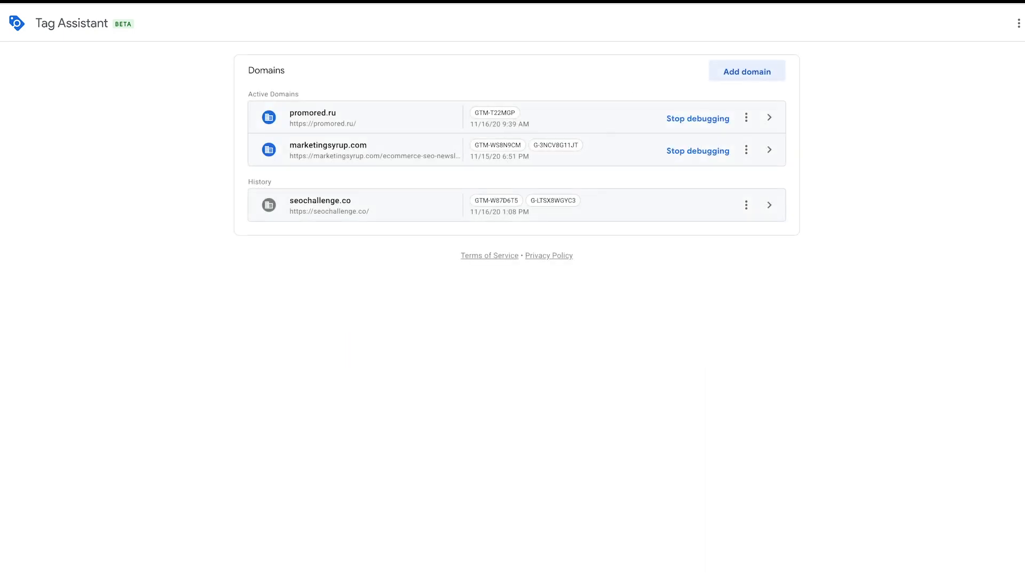
pyautogui.hotkey('ctrl', 'shift', 'Tab')
# - Submit and publish the workspace changes as version 'Ga4 event configured'
pyautogui.click(997, 56)
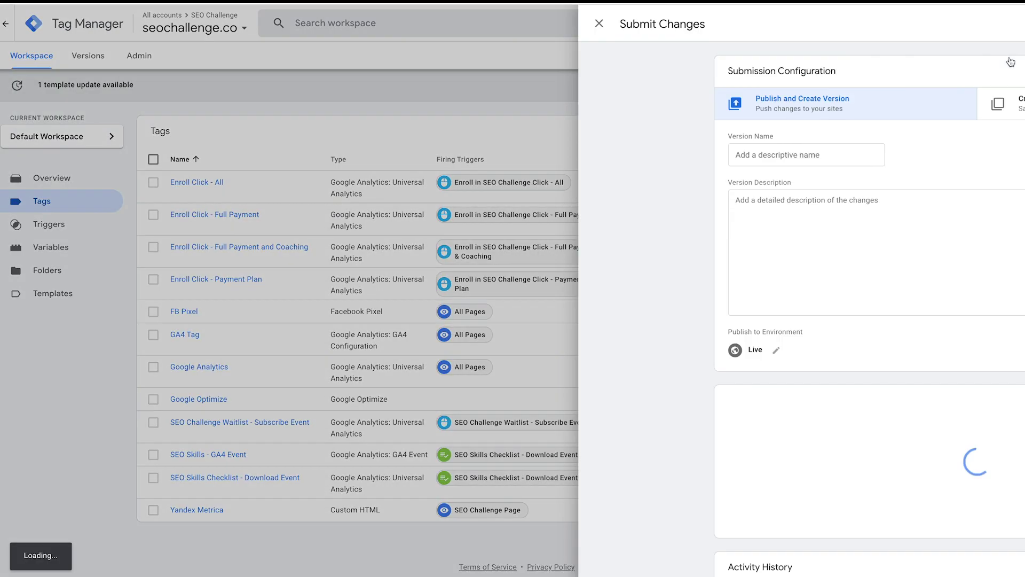
pyautogui.click(483, 154)
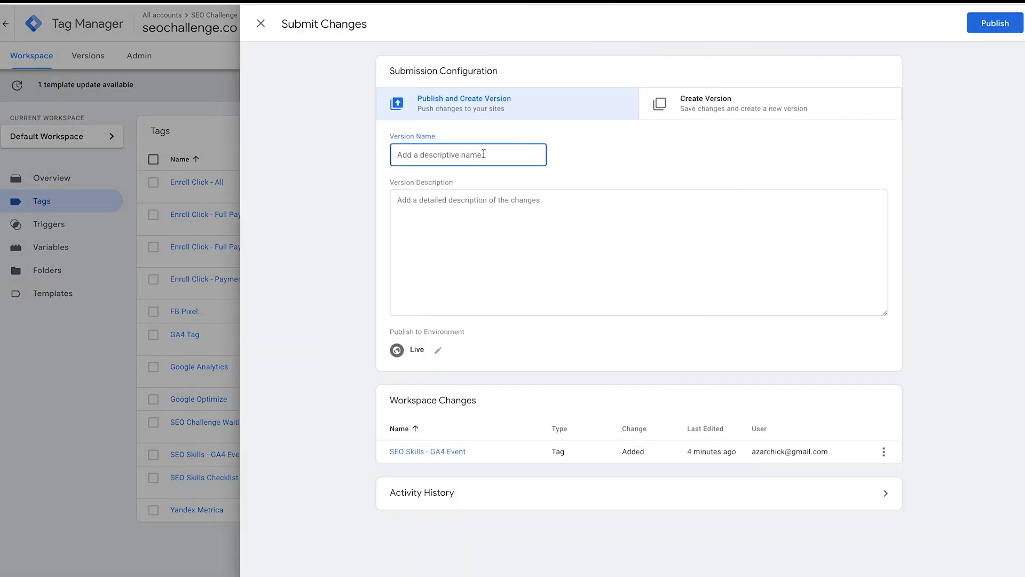
pyautogui.write('Ga4 event configured')
pyautogui.click(995, 23)
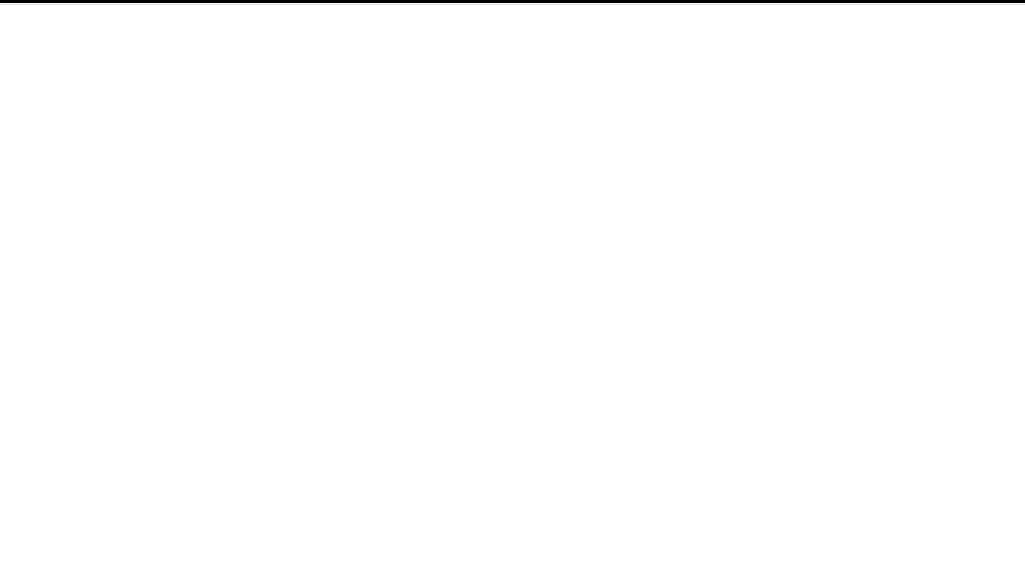
# - Go back from page_location values to the SEO Skills Checklist Download parameter list and review its rows
pyautogui.scroll(2, 630, 242)
pyautogui.scroll(3, 629, 243)
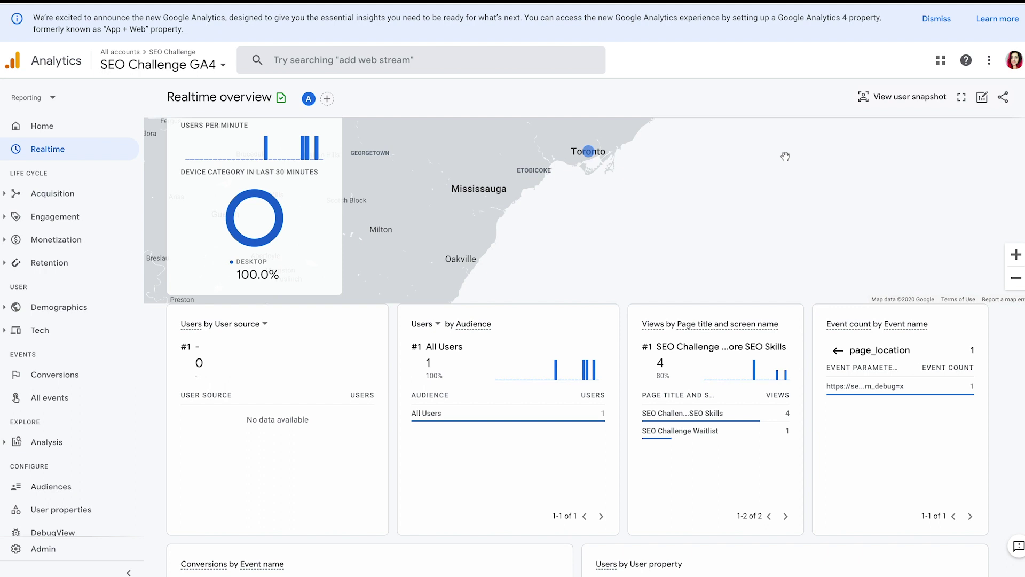
pyautogui.scroll(-1, 860, 246)
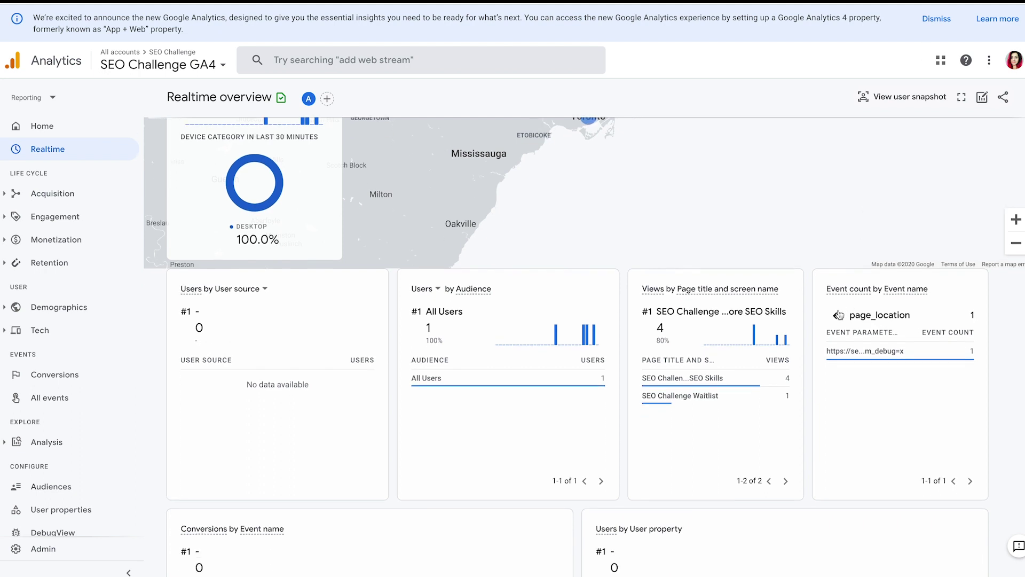
pyautogui.click(838, 315)
pyautogui.scroll(-3, 884, 305)
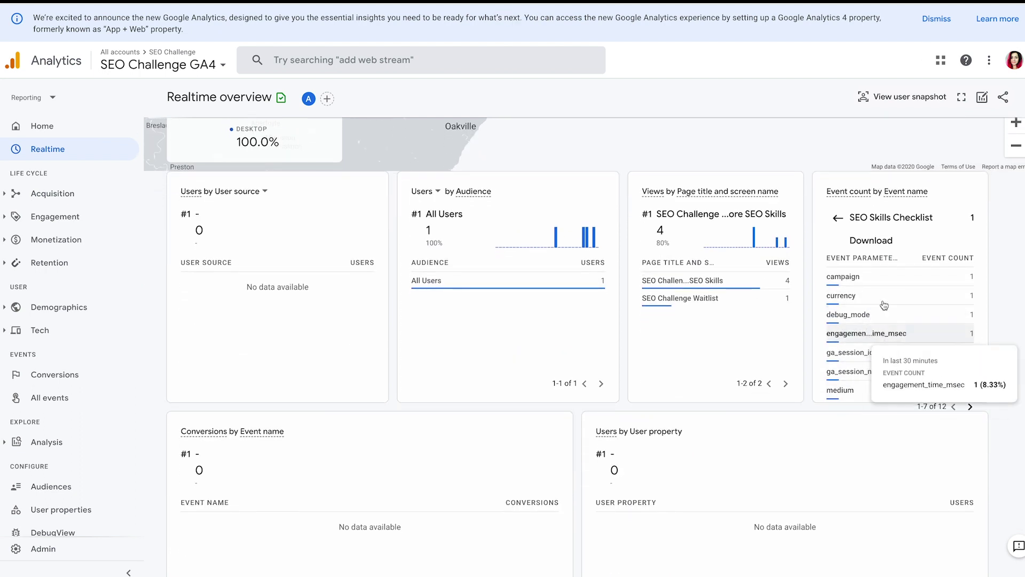
pyautogui.moveTo(880, 303)
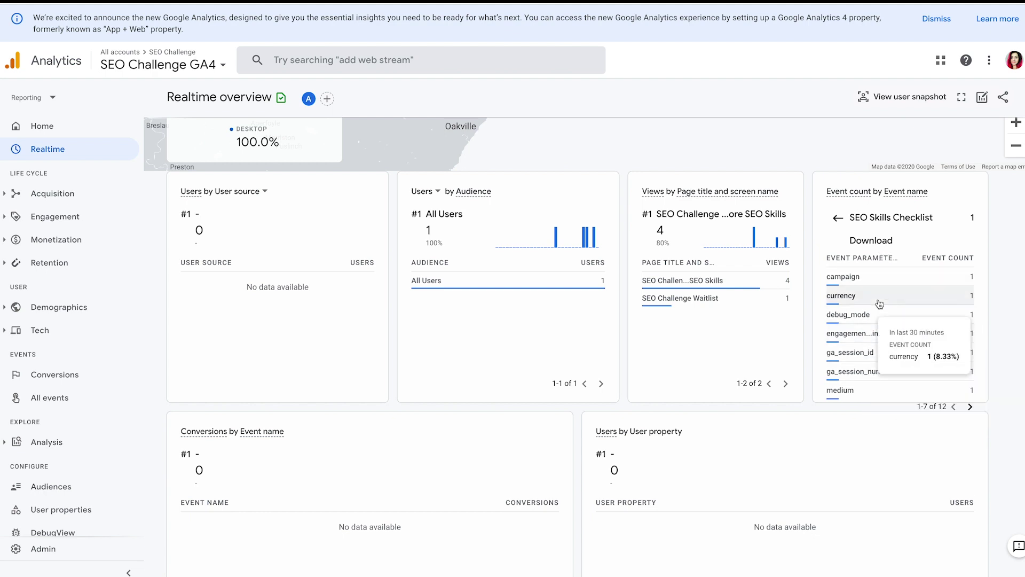
pyautogui.moveTo(901, 282)
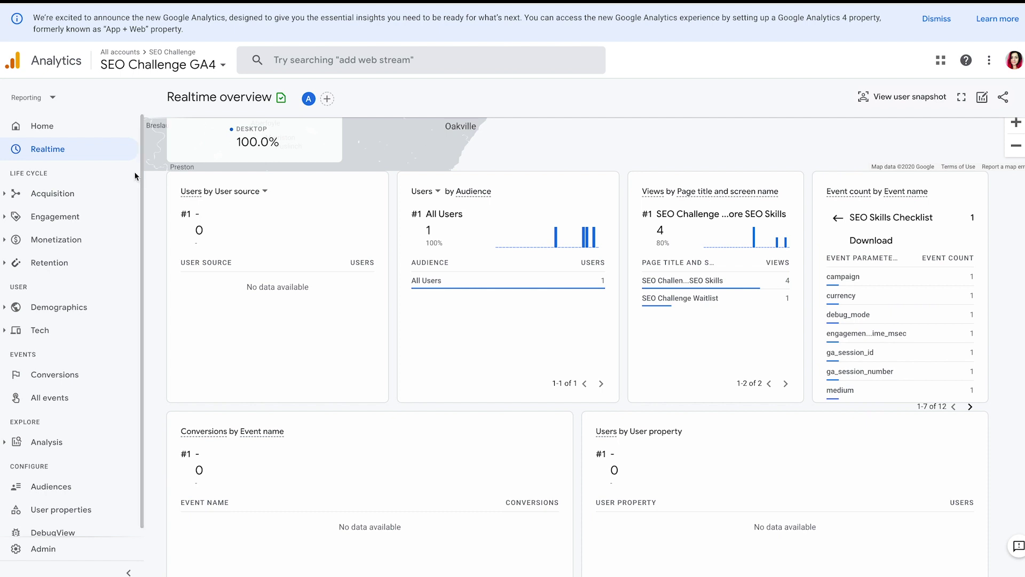
pyautogui.scroll(-1, 76, 267)
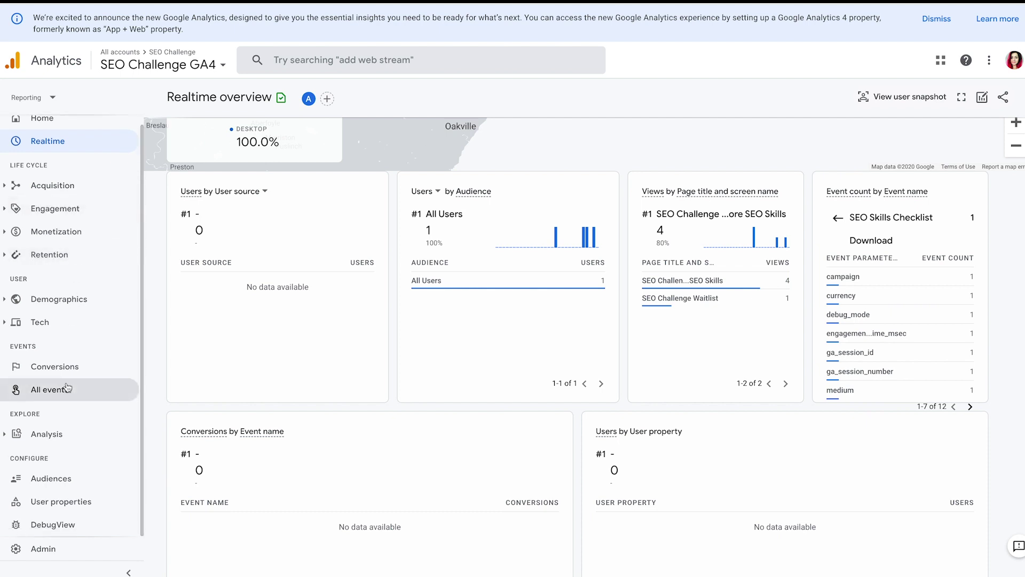
# - Open Events > All events to show the existing events table with counts and conversion marks
pyautogui.click(50, 389)
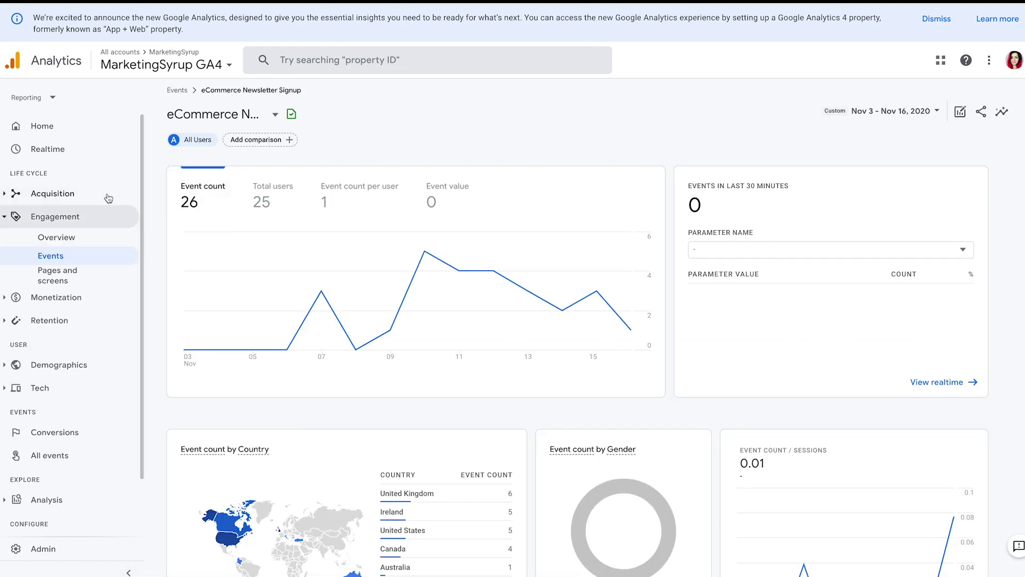
pyautogui.scroll(-2, 77, 364)
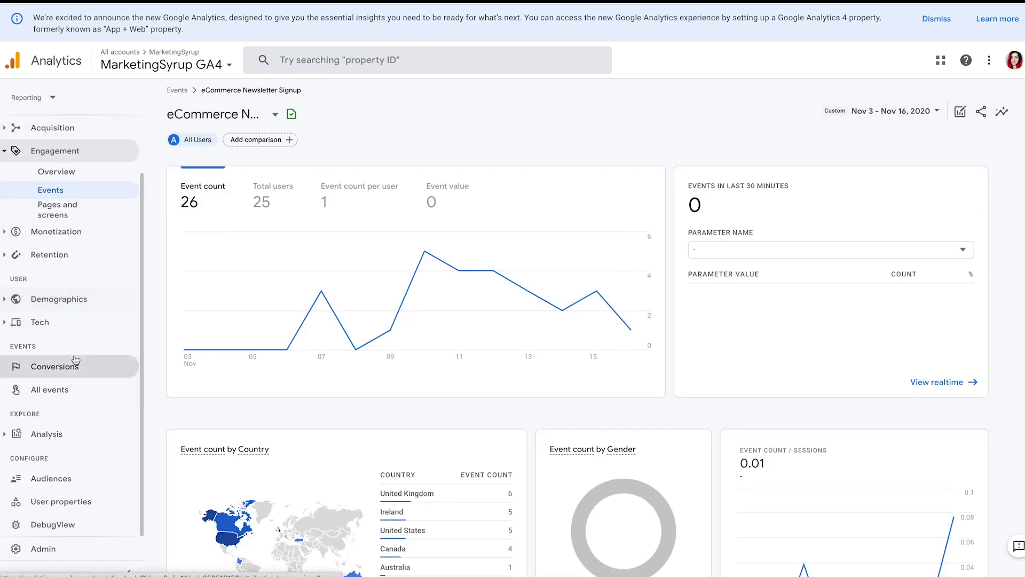
pyautogui.click(64, 390)
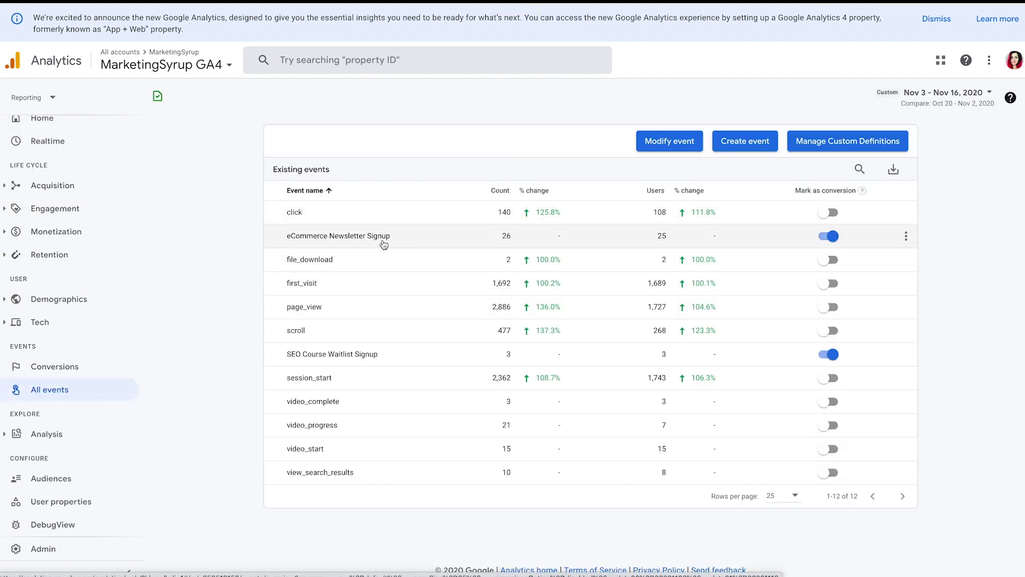
pyautogui.click(418, 238)
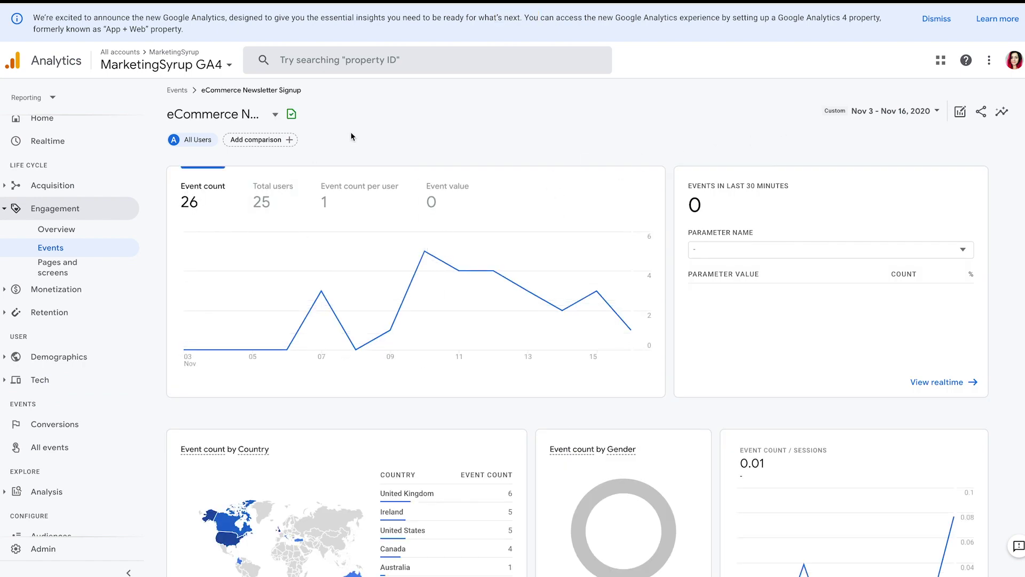
pyautogui.scroll(-5, 764, 210)
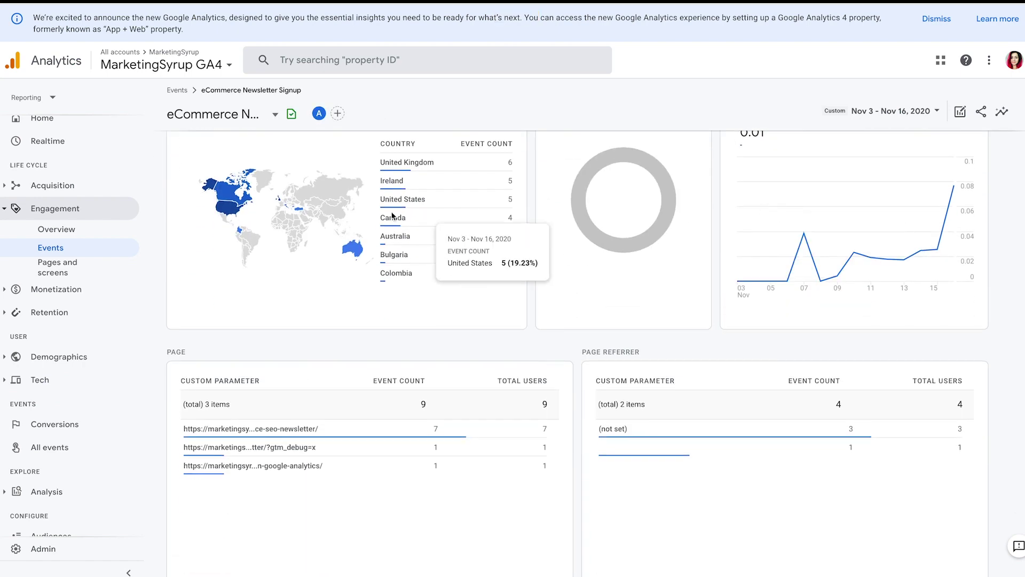
pyautogui.scroll(5, 825, 240)
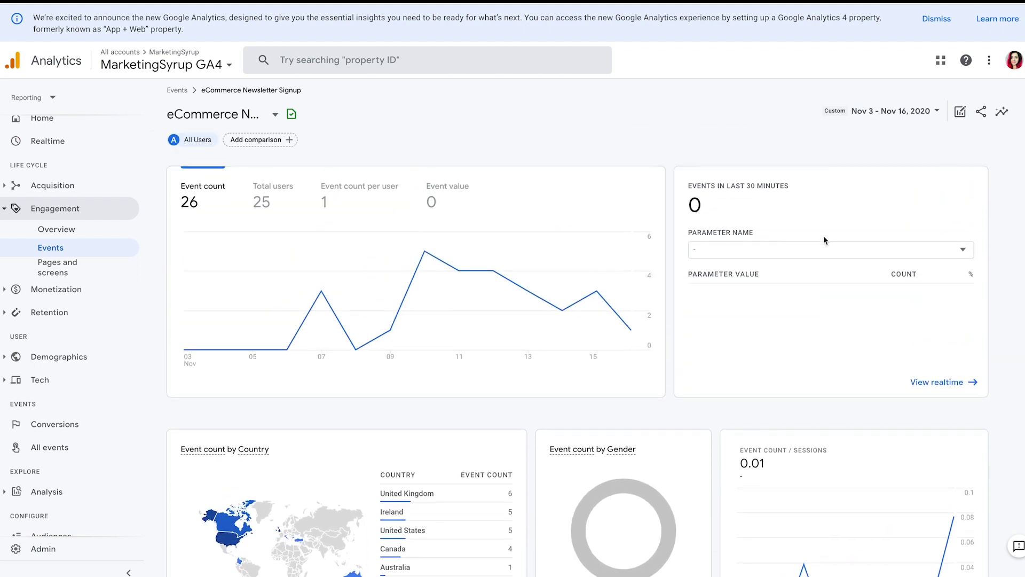
pyautogui.scroll(-1, 825, 240)
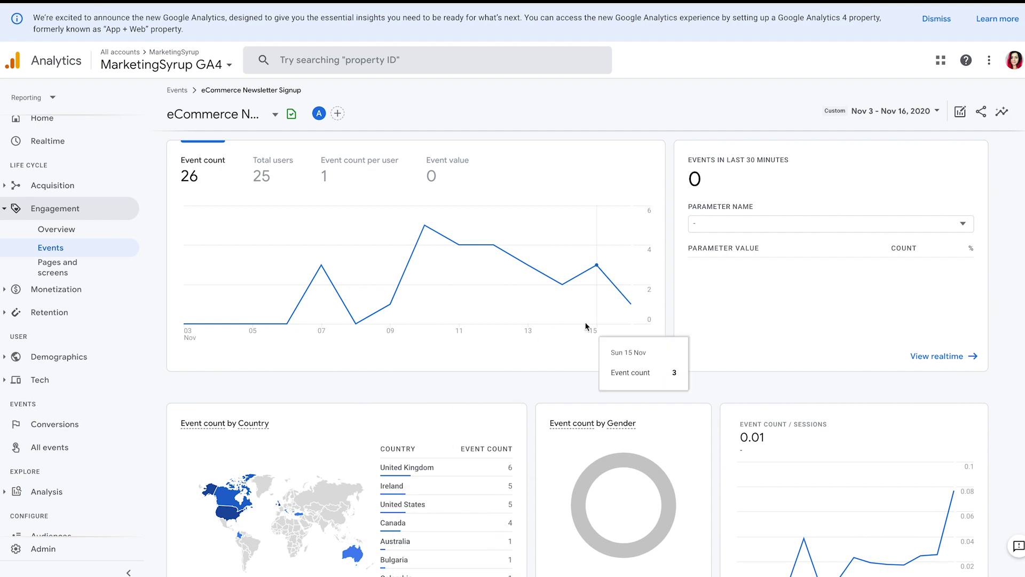
pyautogui.scroll(-1, 588, 310)
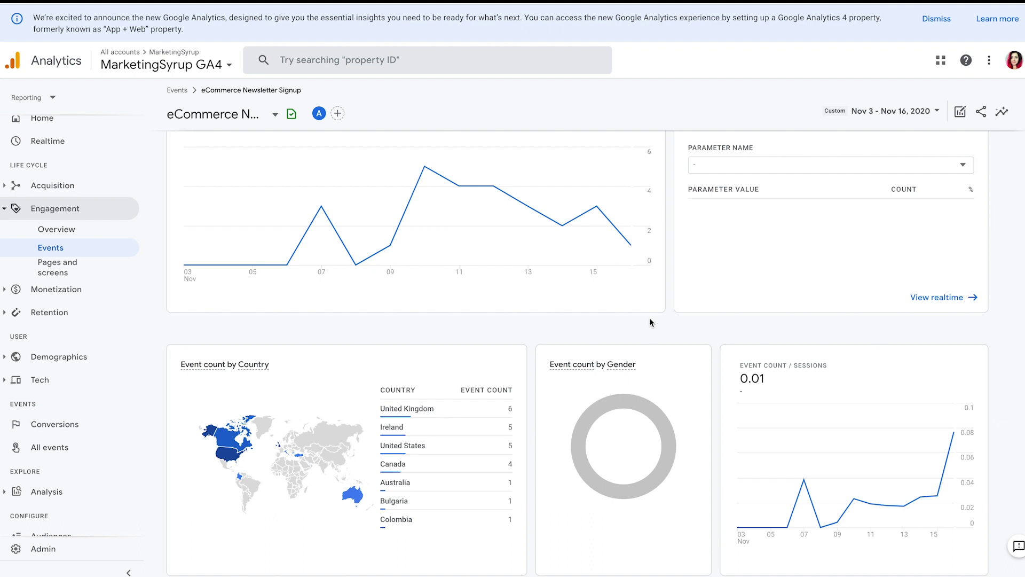
pyautogui.scroll(-5, 650, 322)
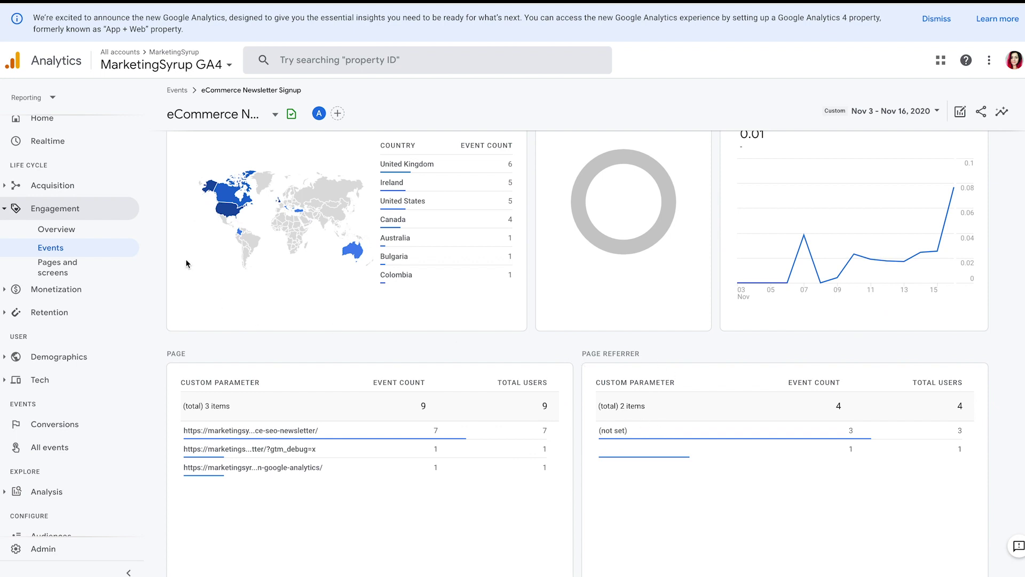
pyautogui.scroll(-2, 105, 345)
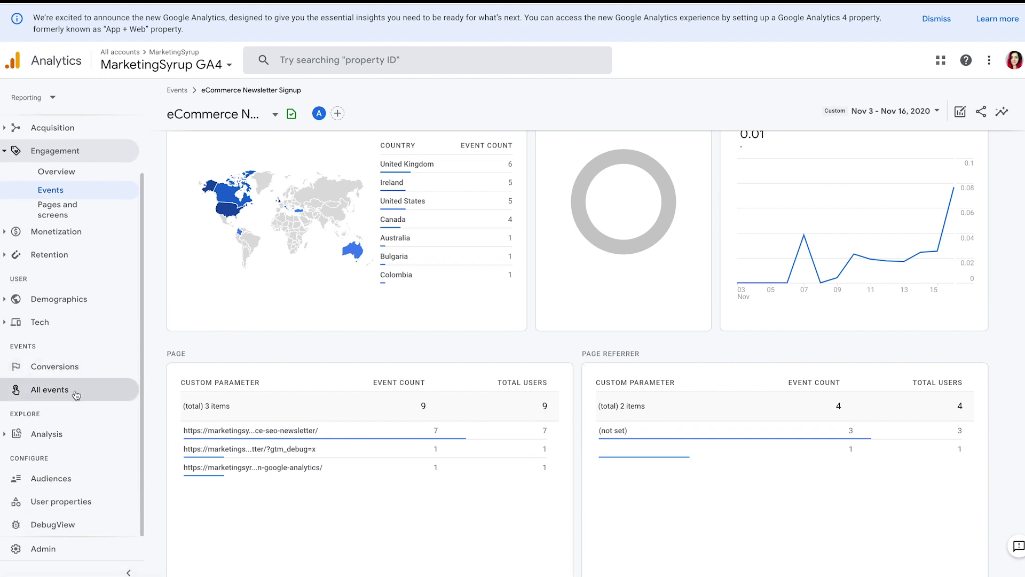
pyautogui.click(80, 388)
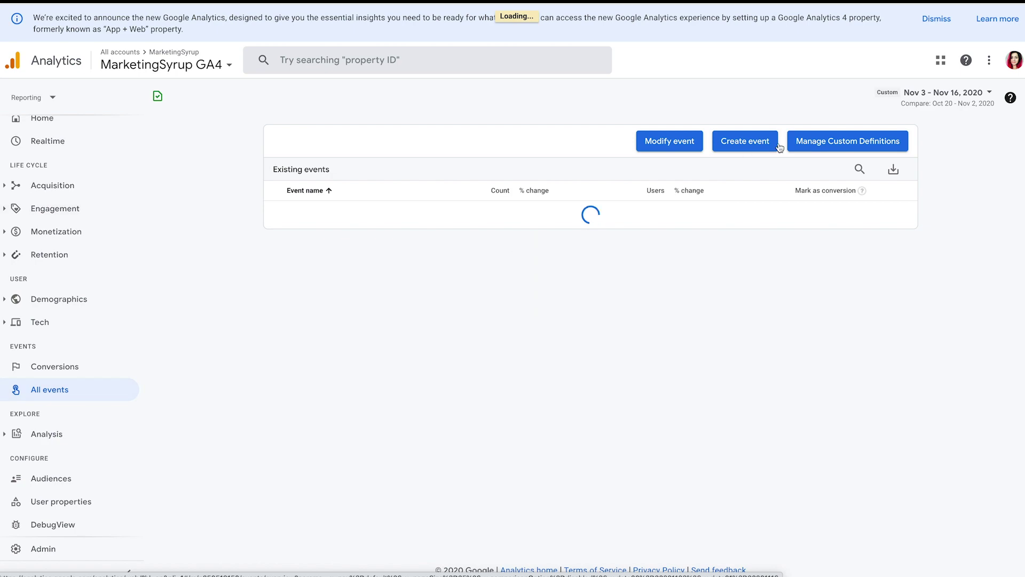
# - Open custom definitions and inspect the page_location dimension named Page, then close its details
pyautogui.click(837, 145)
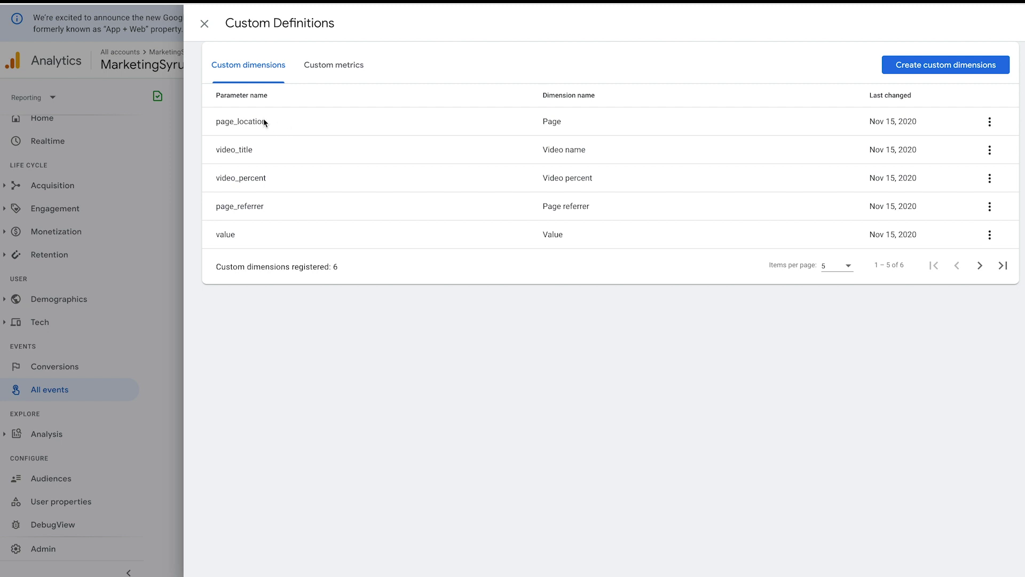
pyautogui.click(989, 122)
pyautogui.click(980, 148)
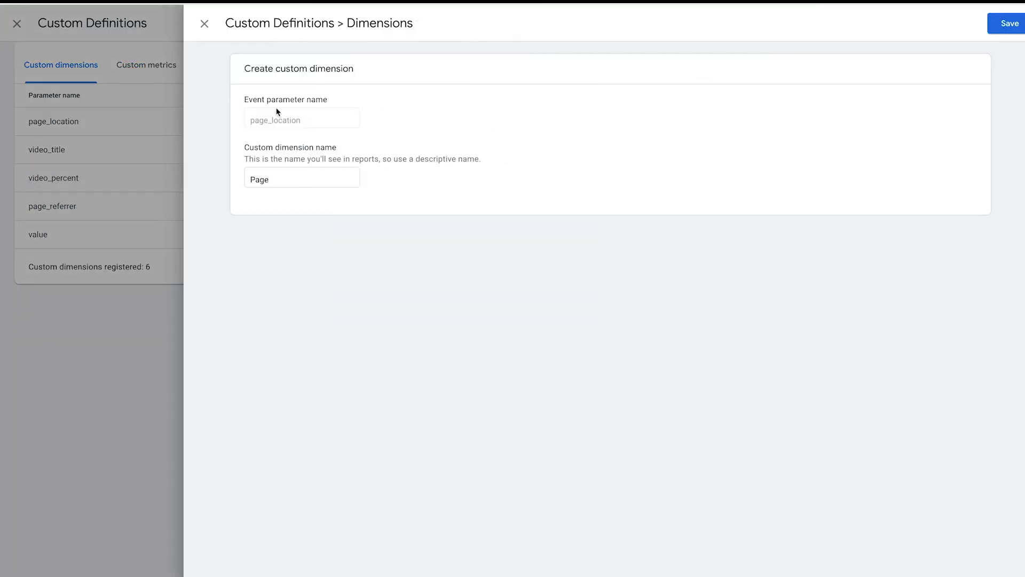
pyautogui.click(296, 176)
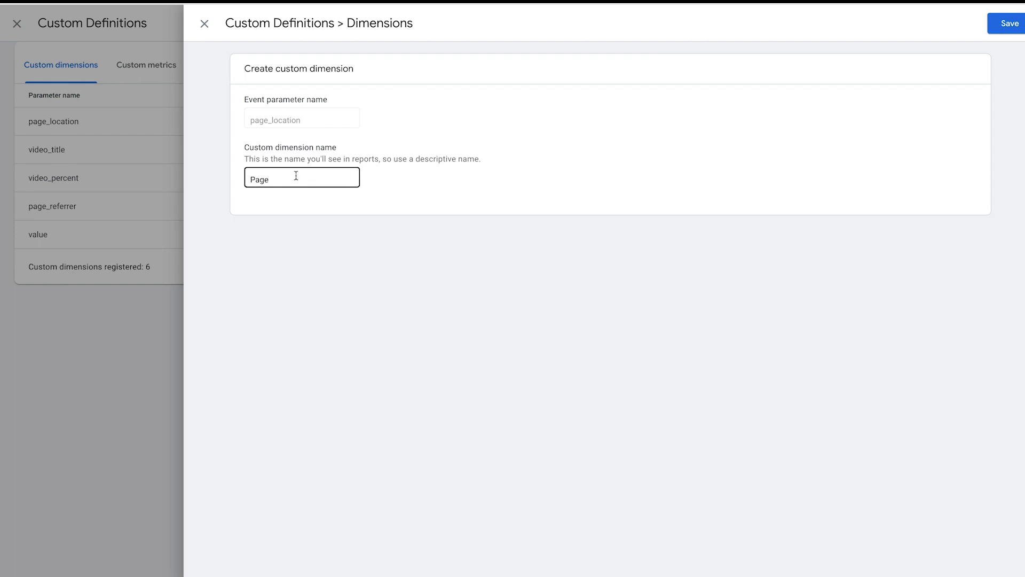
pyautogui.click(216, 185)
pyautogui.click(275, 179)
pyautogui.click(161, 119)
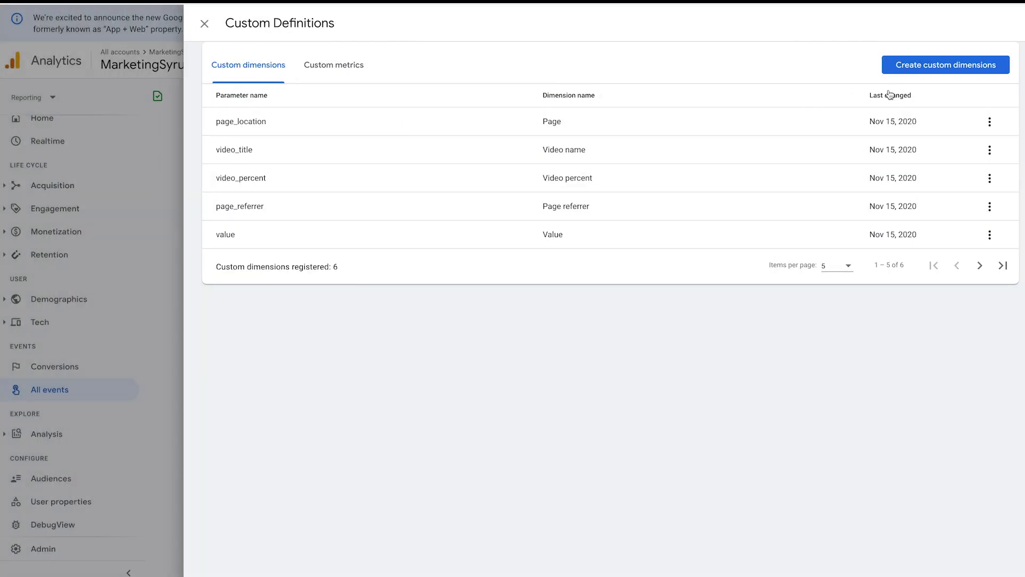
# - Browse event parameter names for a new custom dimension, then cancel and close custom definitions
pyautogui.click(929, 69)
pyautogui.click(322, 117)
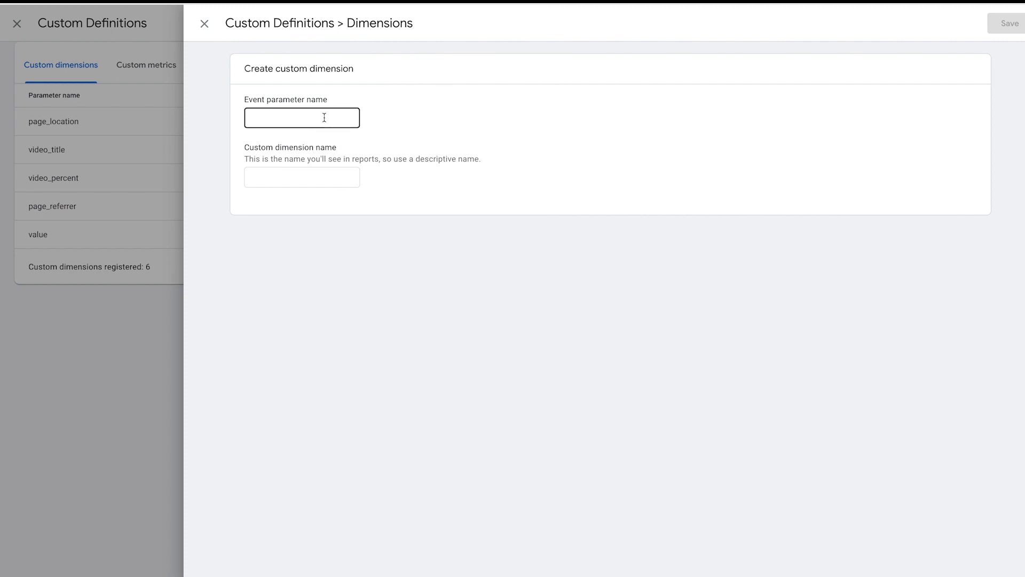
pyautogui.scroll(-2, 321, 144)
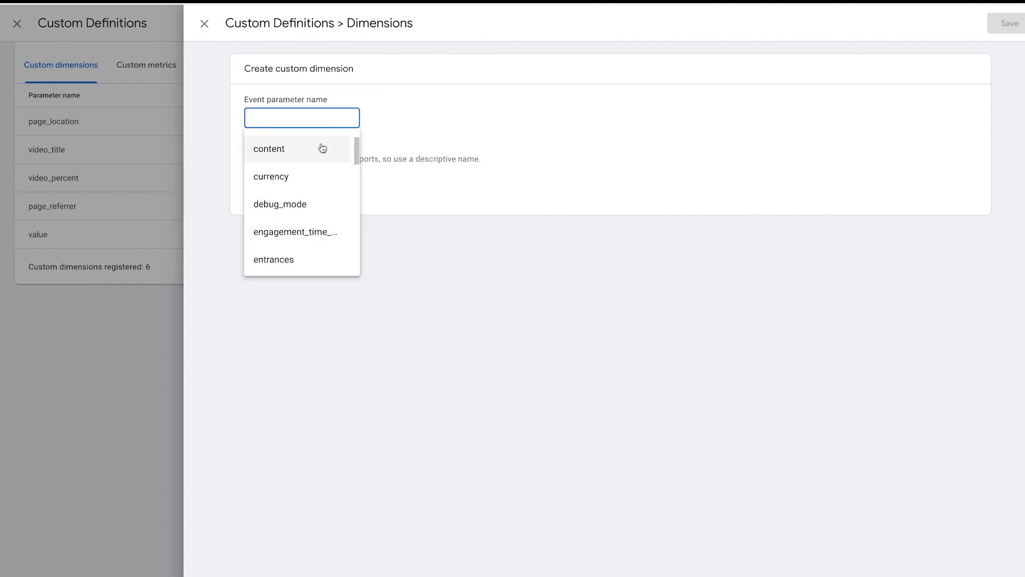
pyautogui.scroll(-5, 314, 170)
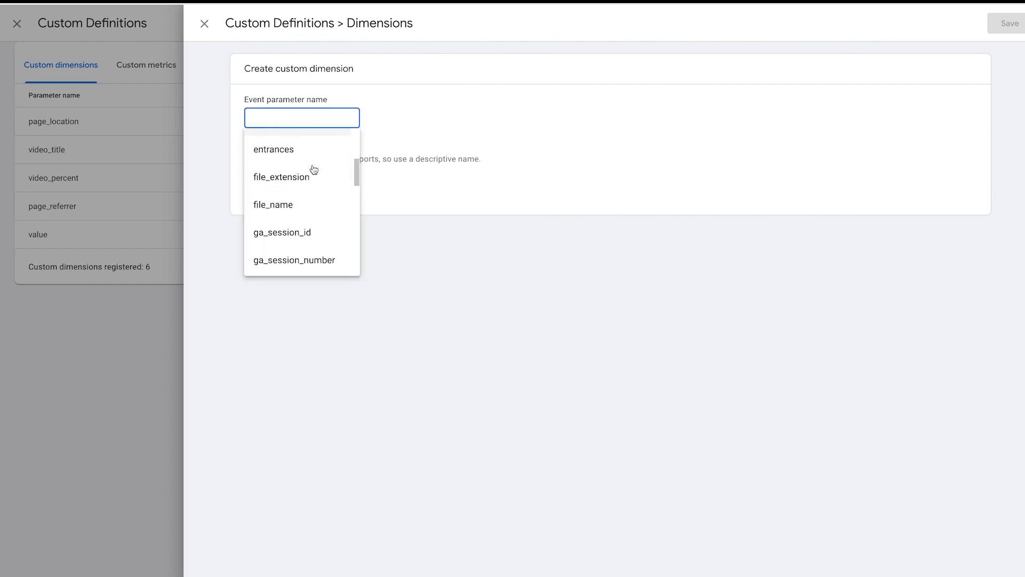
pyautogui.scroll(-5, 314, 170)
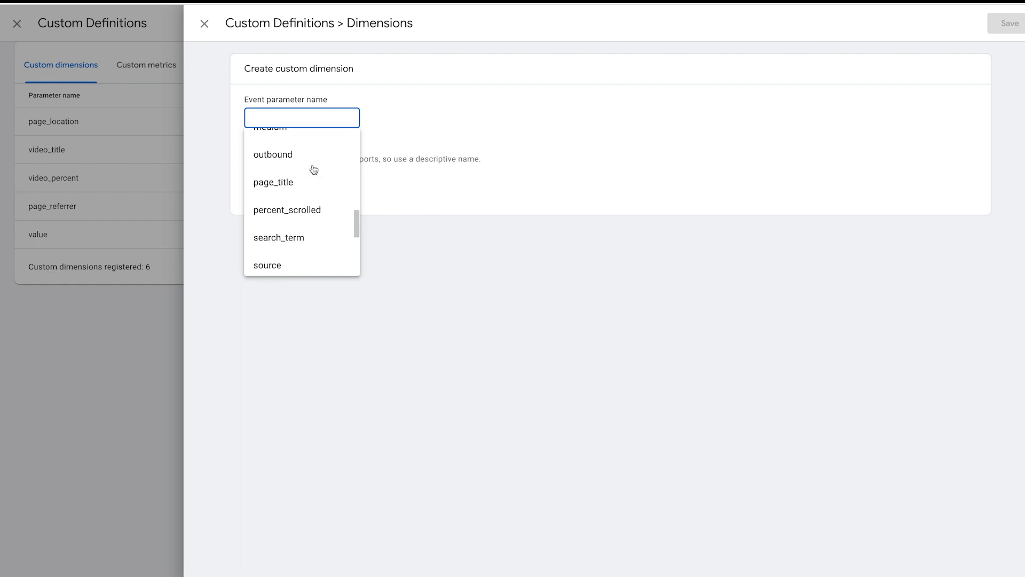
pyautogui.scroll(-4, 314, 170)
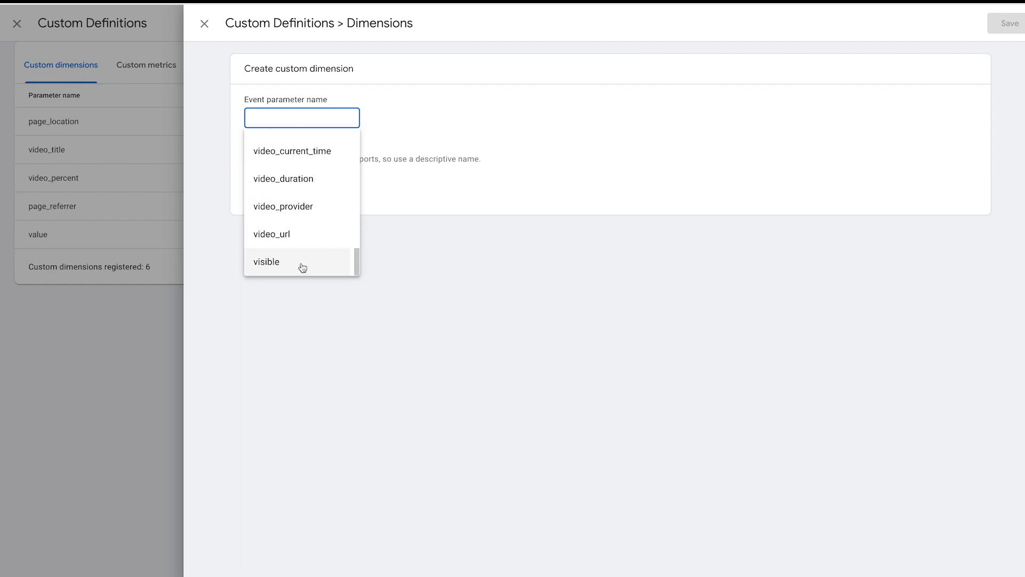
pyautogui.scroll(5, 302, 260)
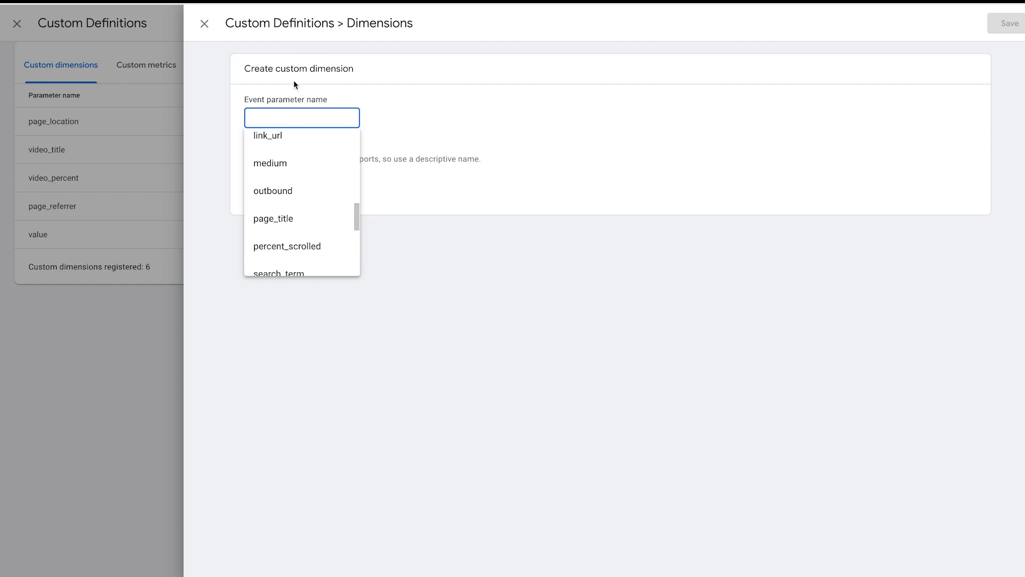
pyautogui.click(207, 29)
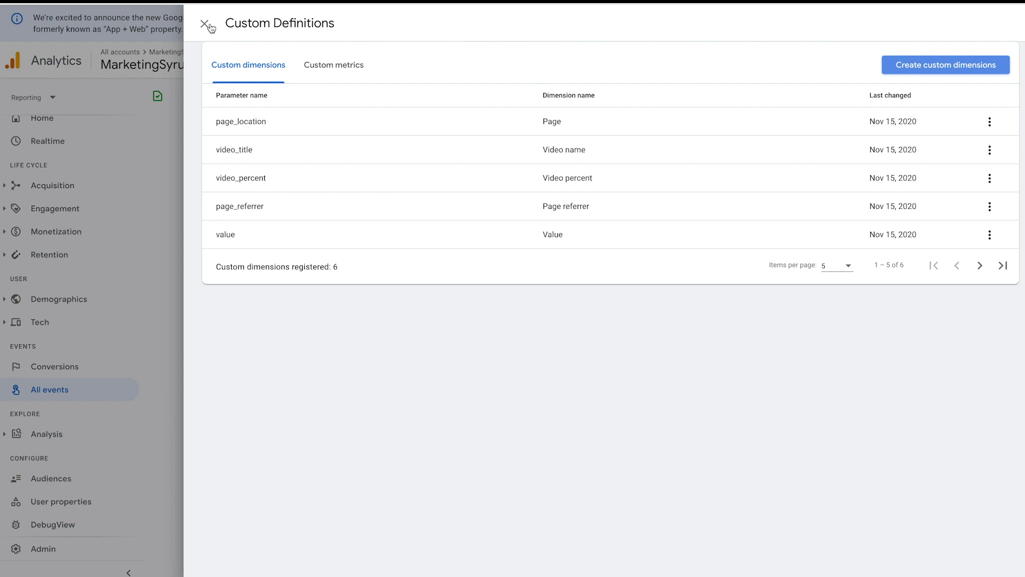
pyautogui.click(209, 27)
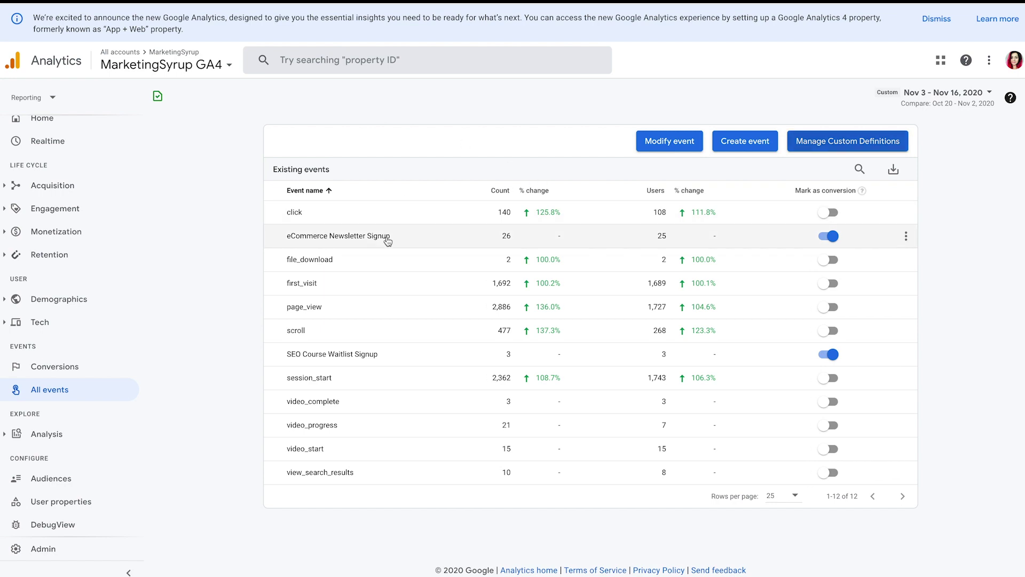
# - Open the eCommerce Newsletter Signup event report and highlight its PAGE card heading
pyautogui.click(386, 240)
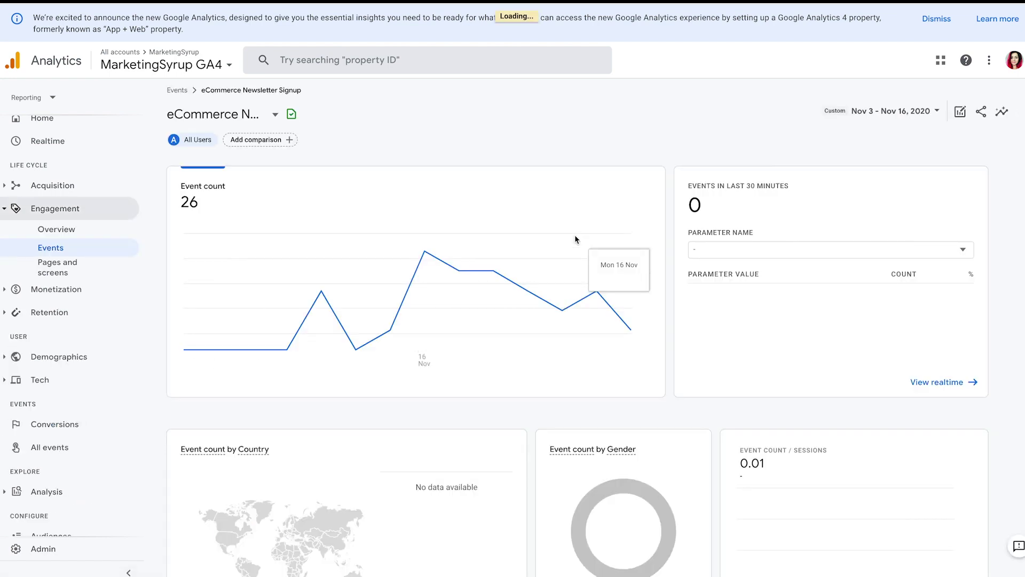
pyautogui.scroll(-7, 706, 277)
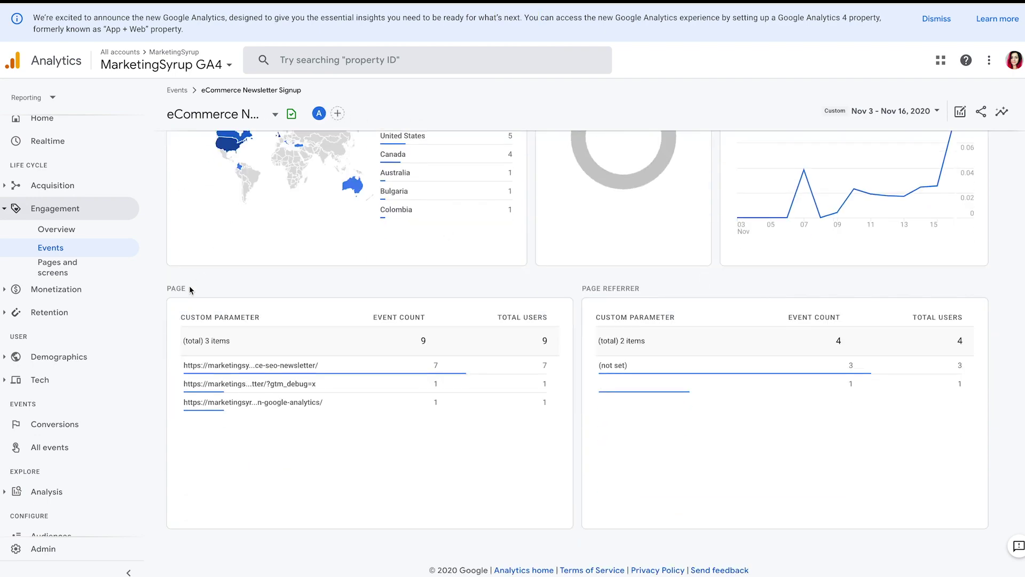
pyautogui.doubleClick(190, 286)
pyautogui.moveTo(246, 279); pyautogui.dragTo(165, 287)
pyautogui.click(638, 283)
# - Highlight the PAGE REFERRER heading and its (not set) referrer value
pyautogui.moveTo(649, 286); pyautogui.dragTo(582, 288)
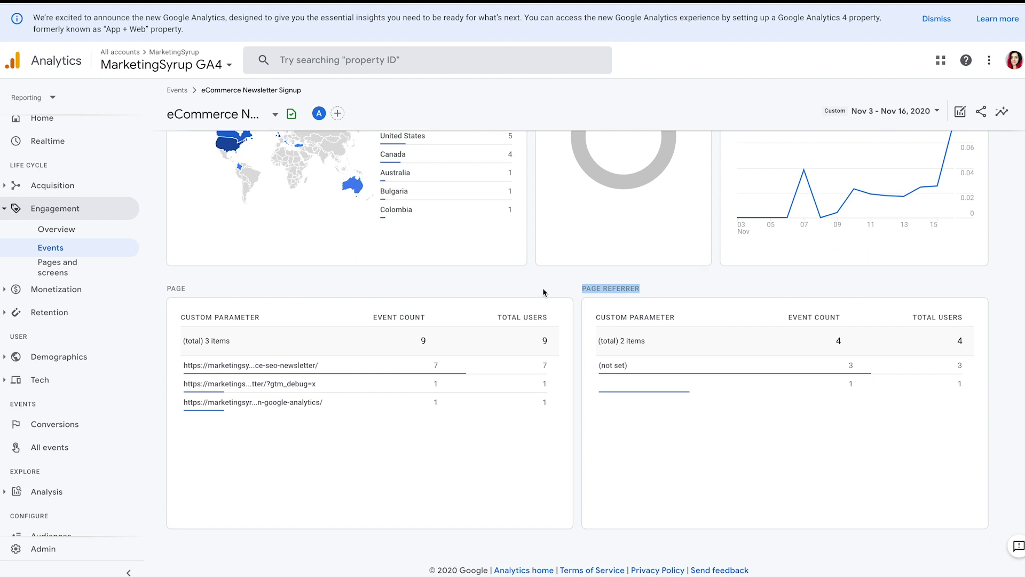
pyautogui.click(657, 288)
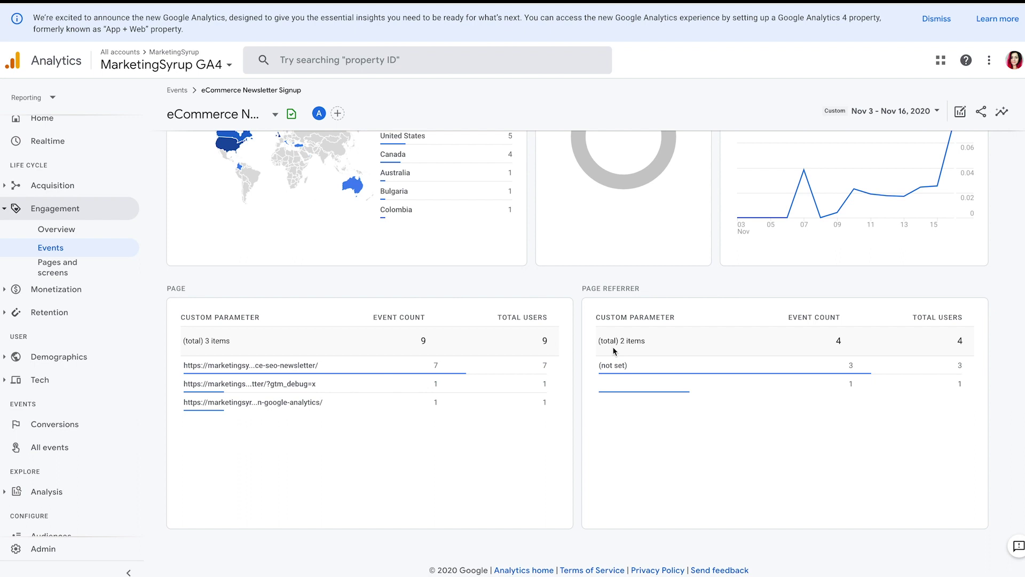
pyautogui.moveTo(598, 366); pyautogui.dragTo(629, 366)
pyautogui.click(631, 368)
pyautogui.click(632, 369)
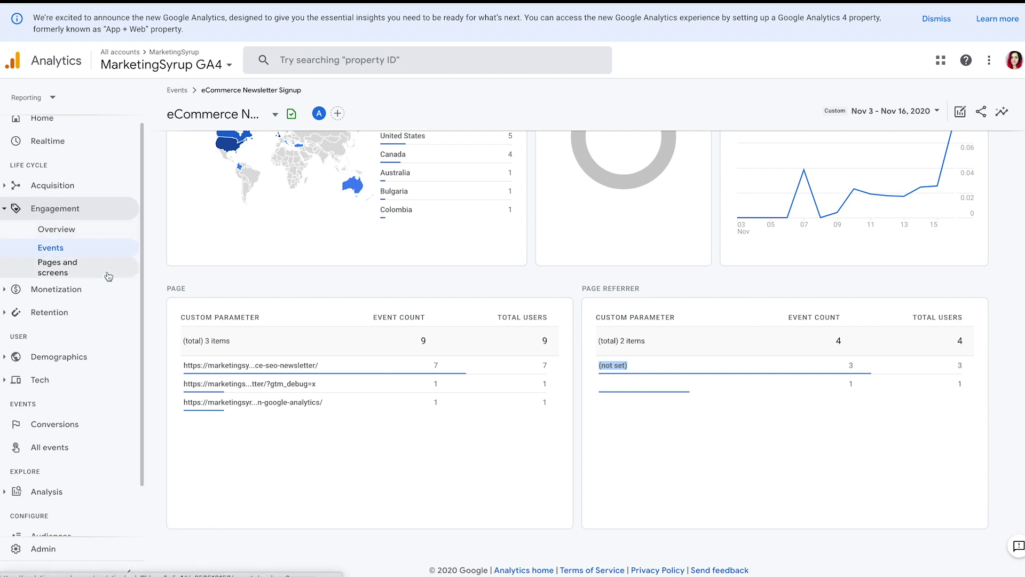
pyautogui.scroll(1, 109, 277)
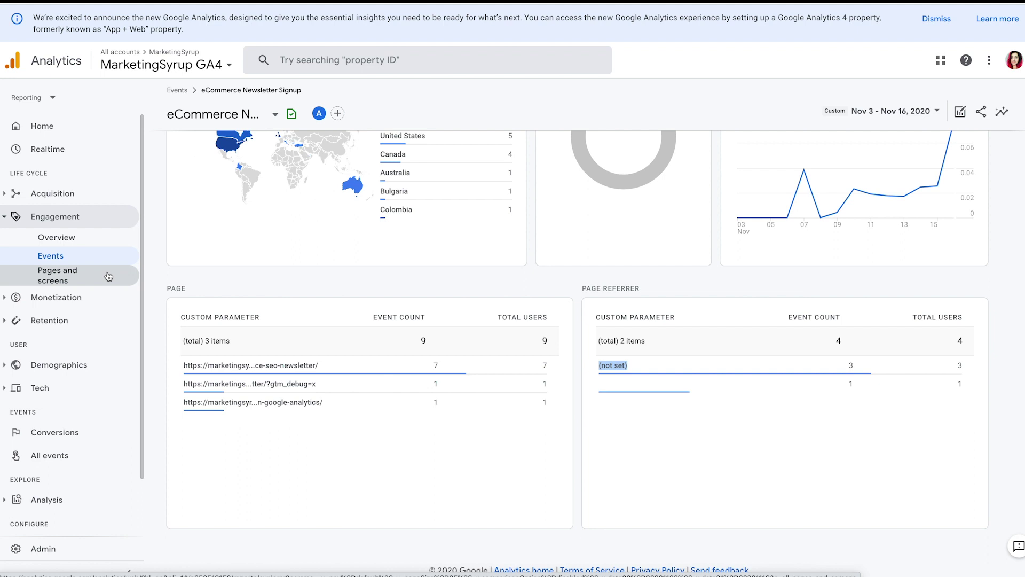
pyautogui.scroll(-2, 64, 347)
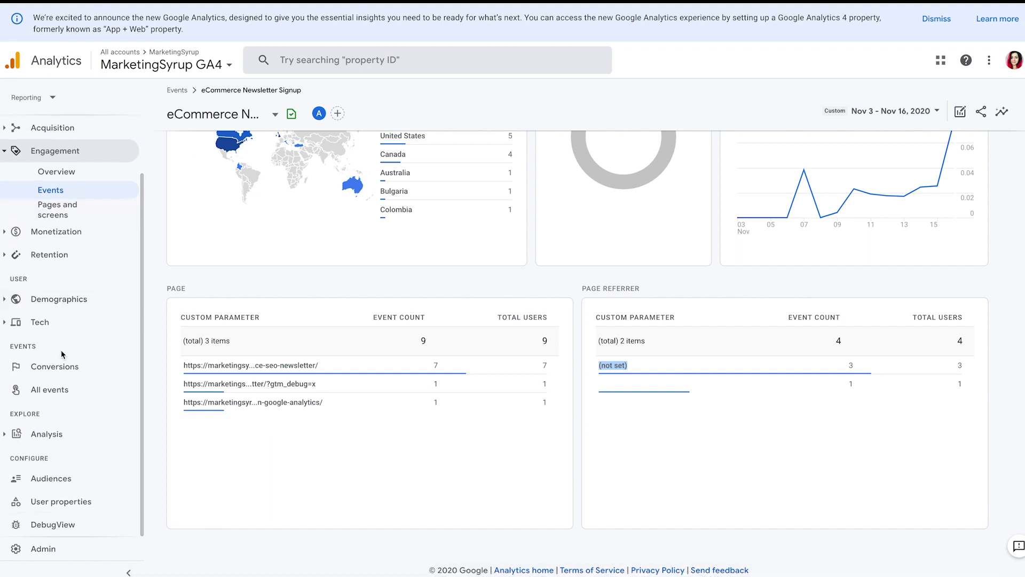
# - Return from the event report to the All events list via the Events sidebar
pyautogui.click(58, 393)
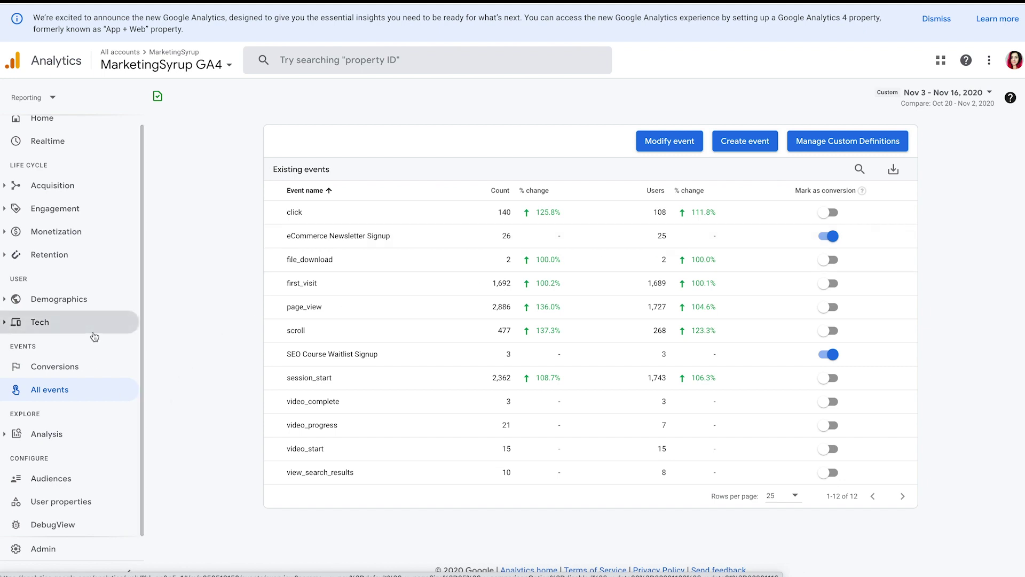
pyautogui.scroll(1, 94, 336)
# - Review the eCommerce Newsletter Signup conversion report and its event choices, then view Realtime overview
pyautogui.click(75, 375)
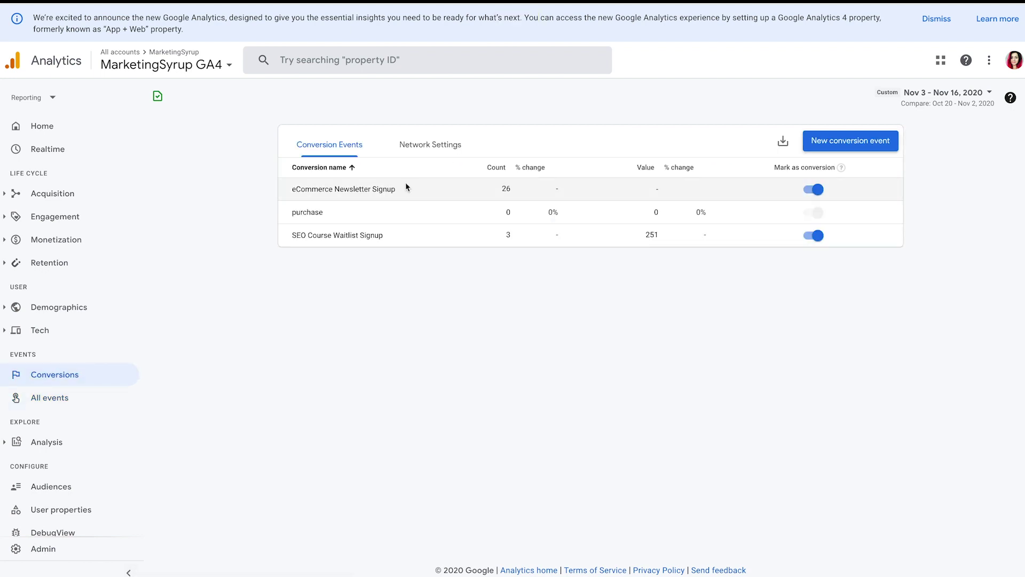
pyautogui.click(406, 187)
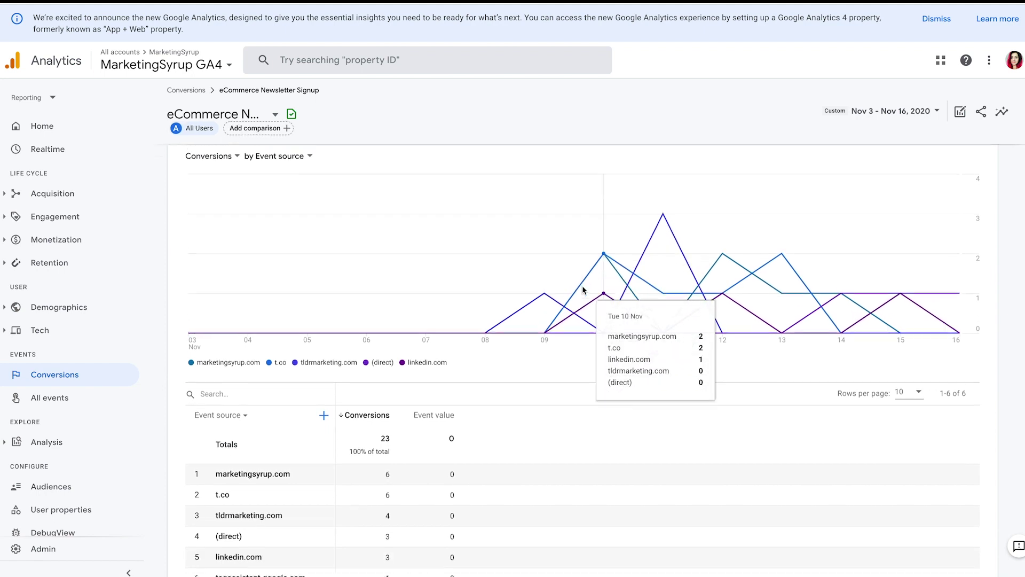
pyautogui.scroll(-1, 453, 426)
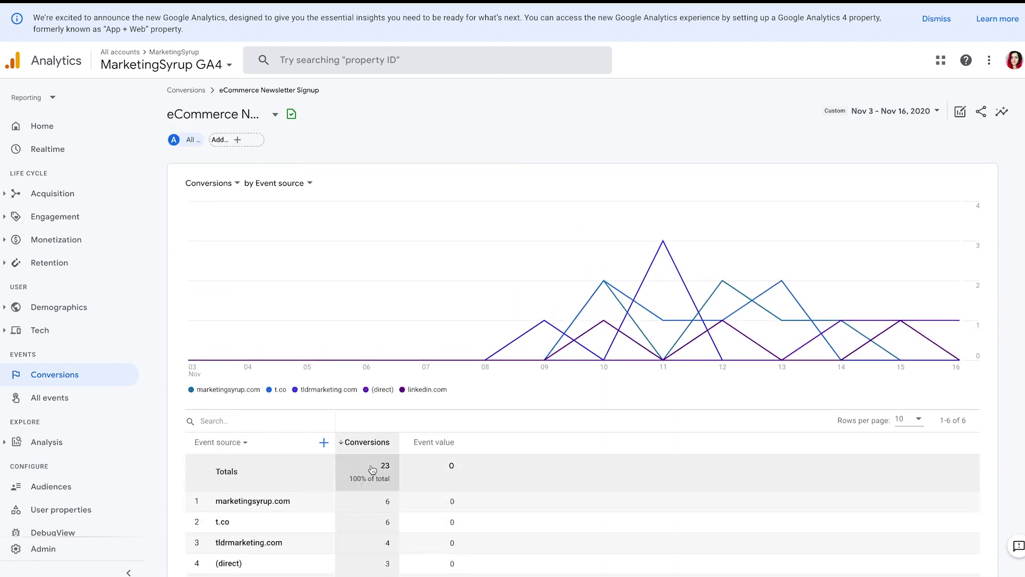
pyautogui.scroll(1, 373, 465)
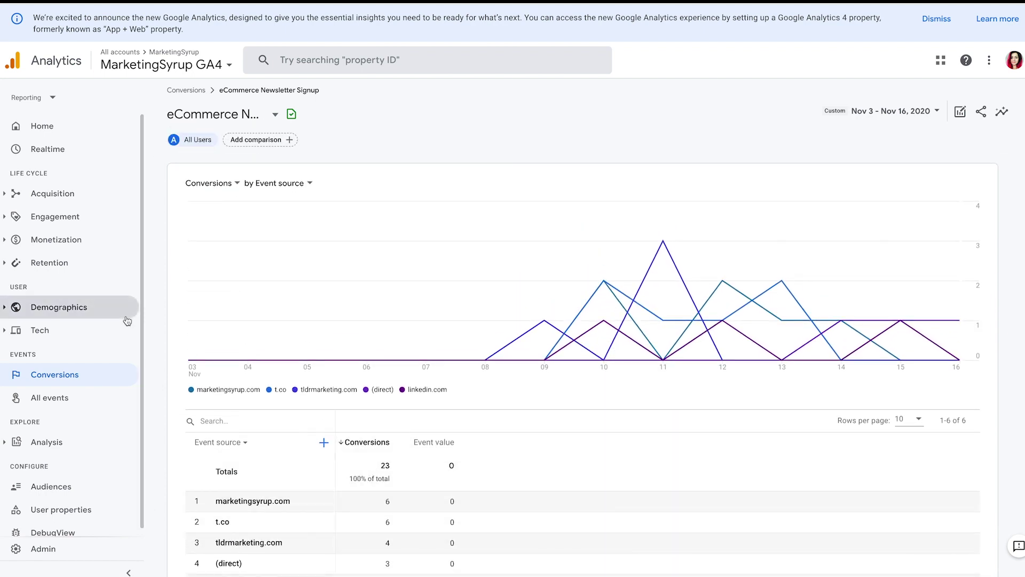
pyautogui.click(267, 114)
pyautogui.click(341, 131)
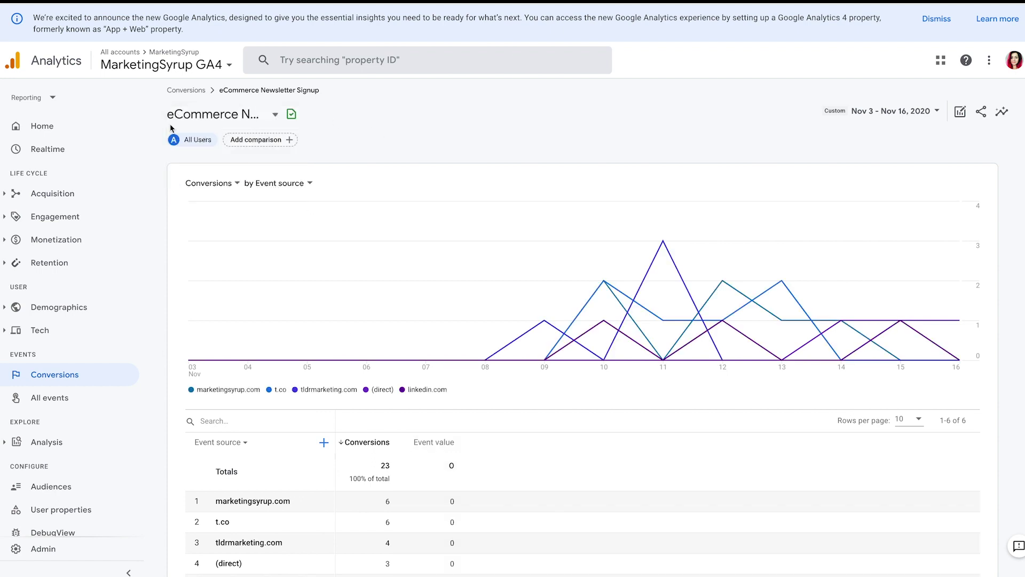
pyautogui.click(48, 149)
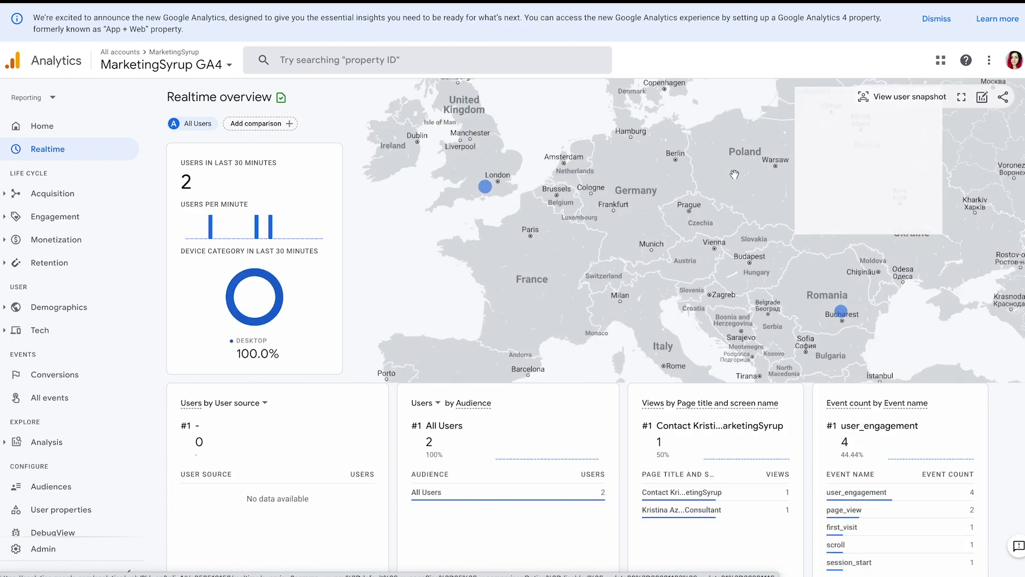
pyautogui.scroll(-1, 735, 174)
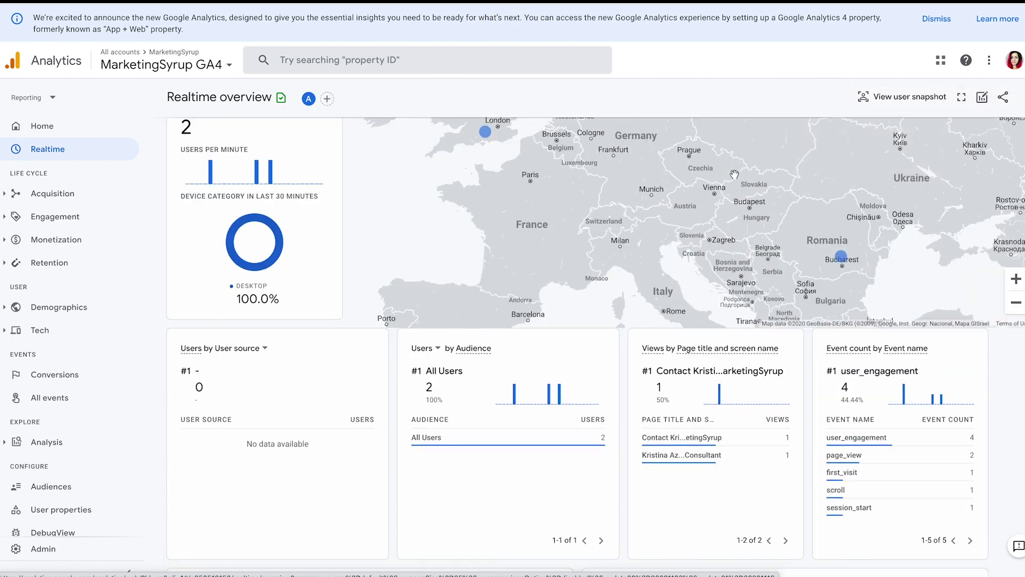